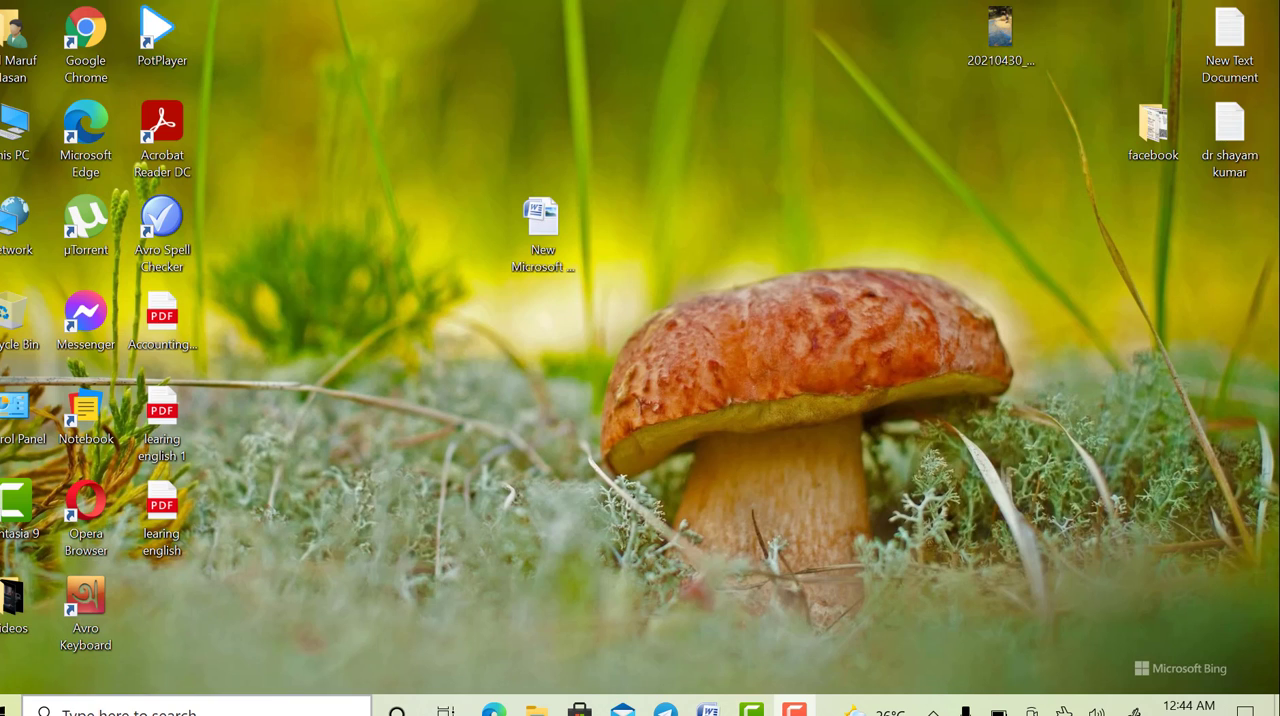
- Refresh the desktop and look at the drives in This PC, closing its window again
right_click(706, 432)
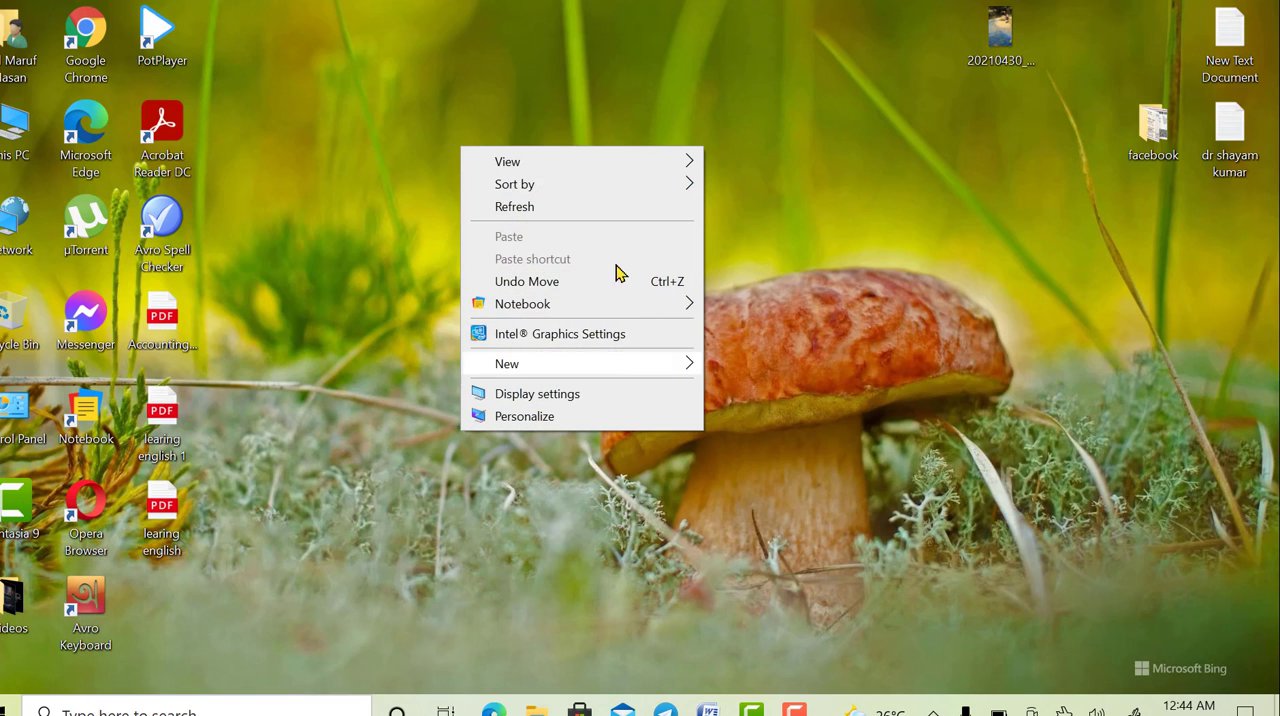
click(606, 209)
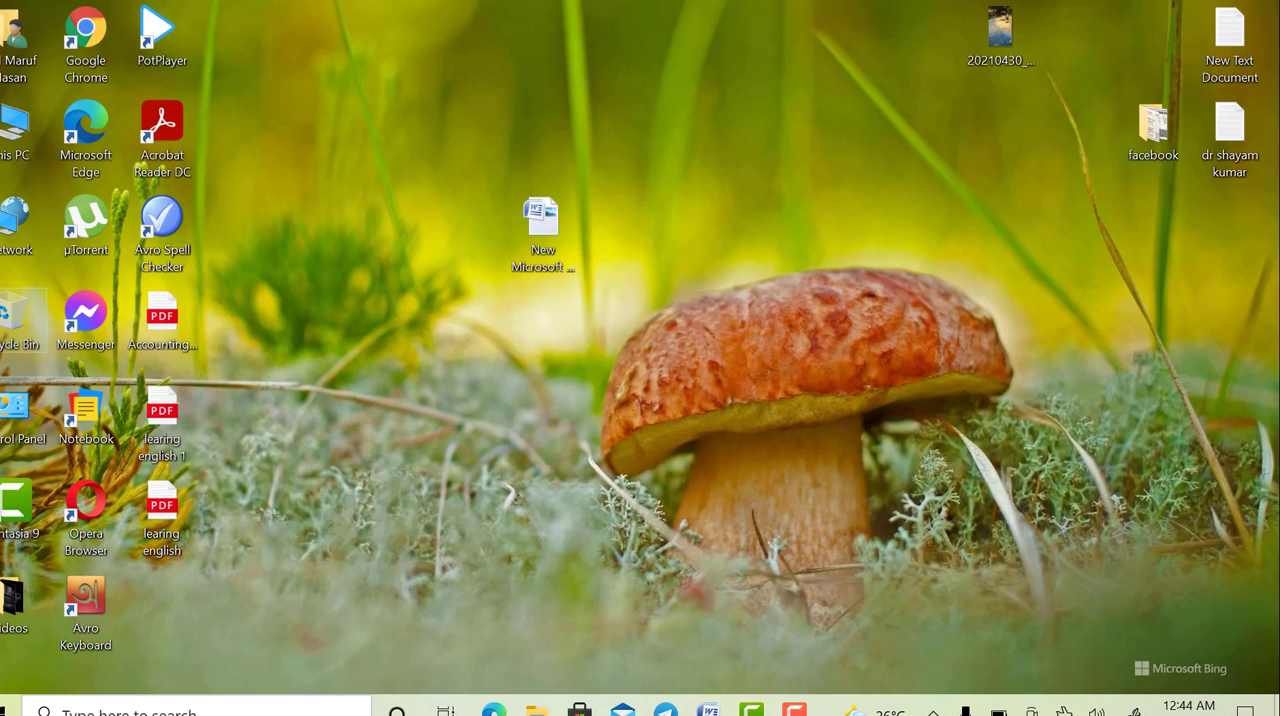
double_click(17, 140)
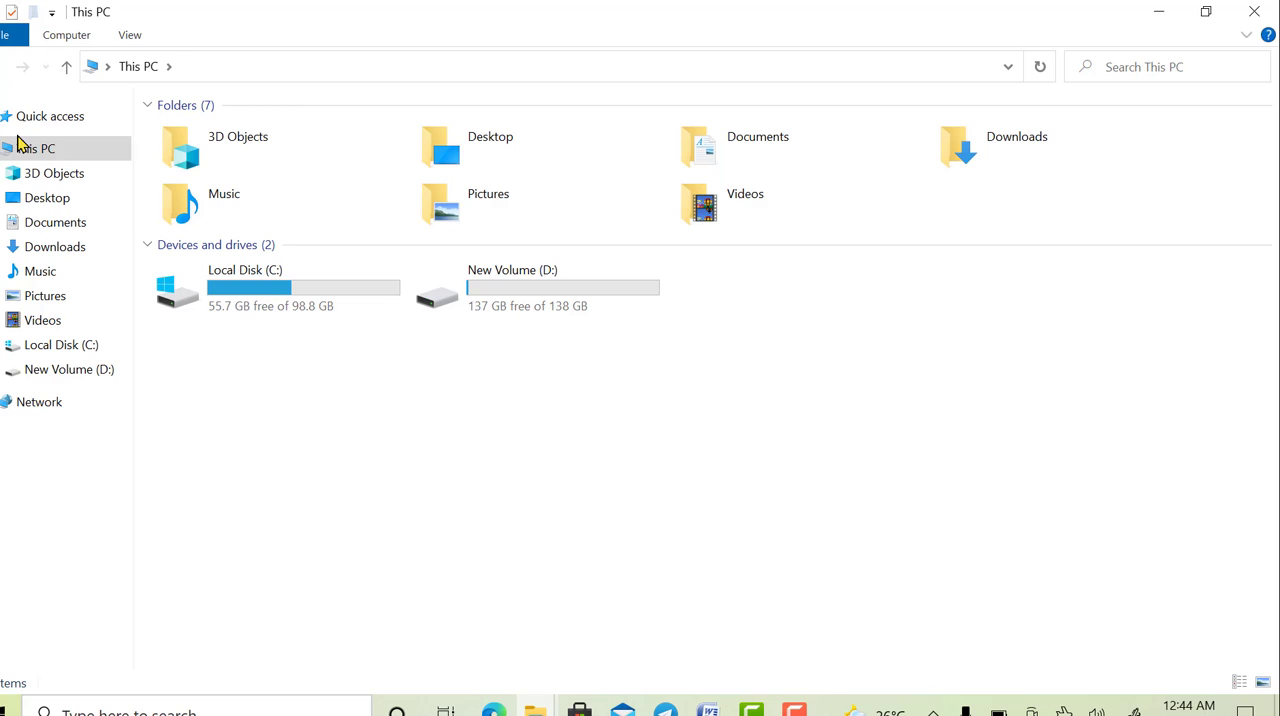
click(74, 36)
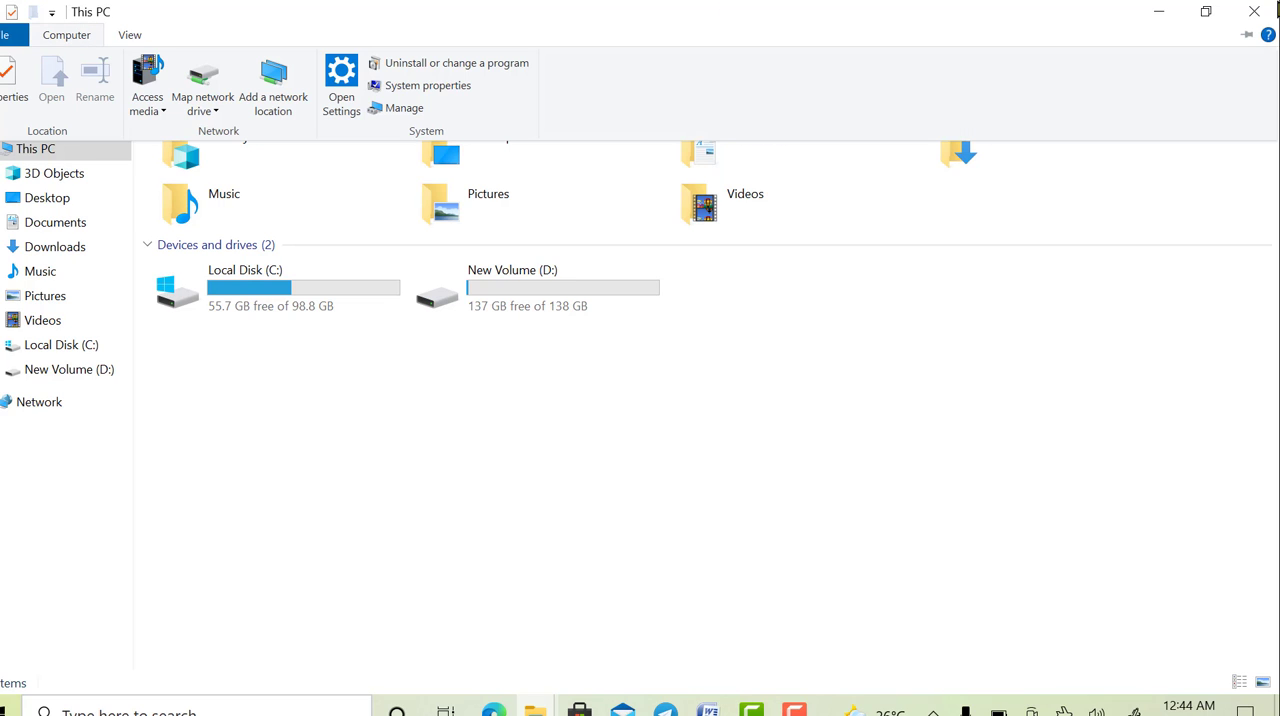
click(1276, 8)
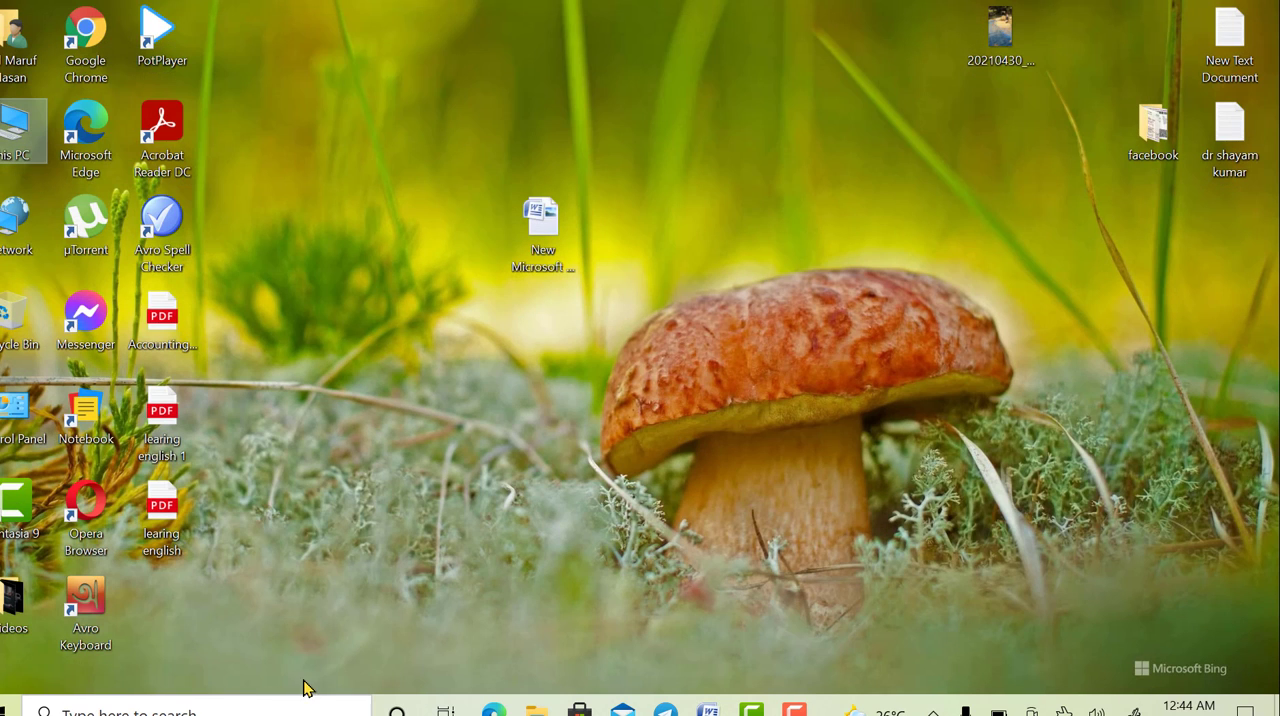
- Search Windows for "disk", open Disk Cleanup and select the C: drive for cleaning
click(249, 708)
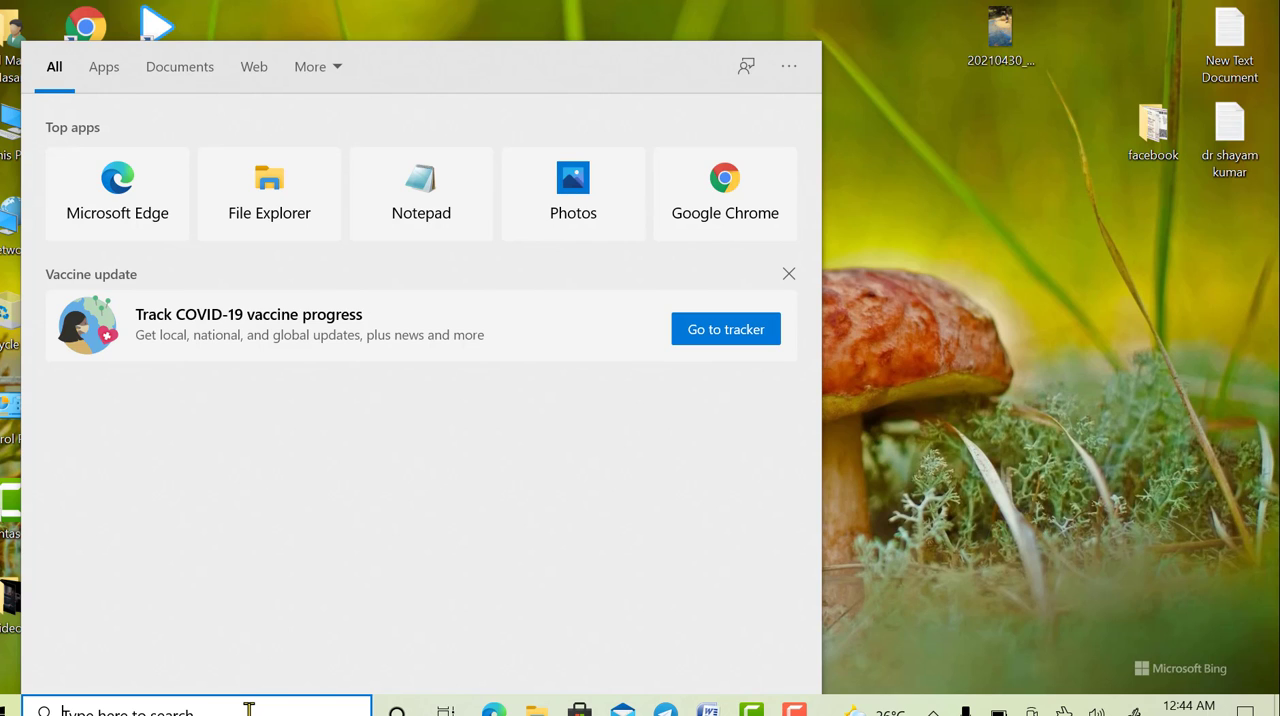
text(disk)
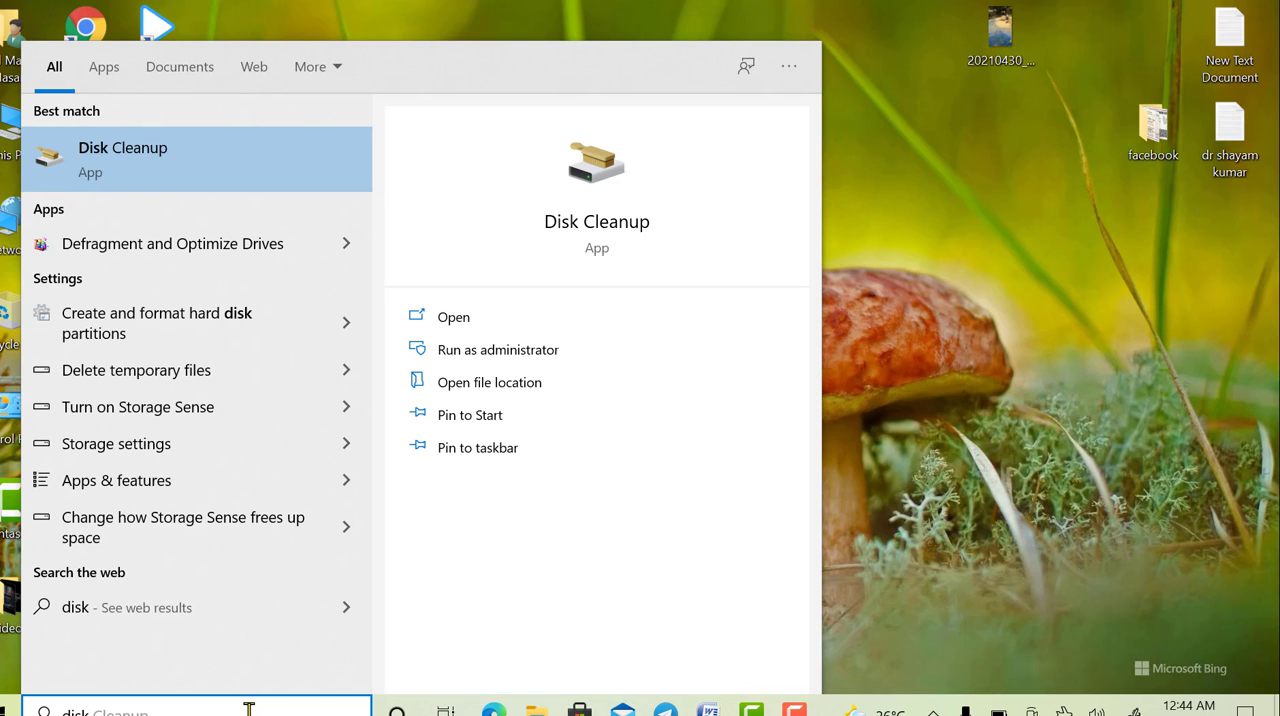
click(176, 184)
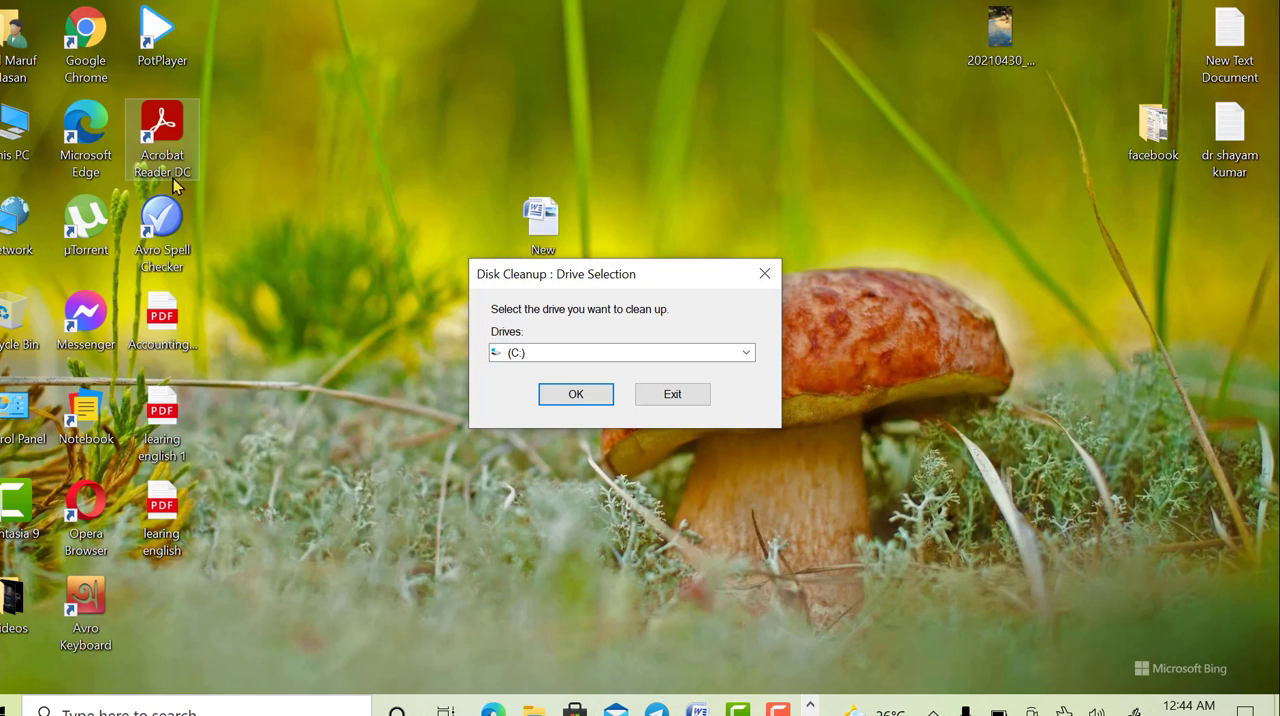
click(596, 394)
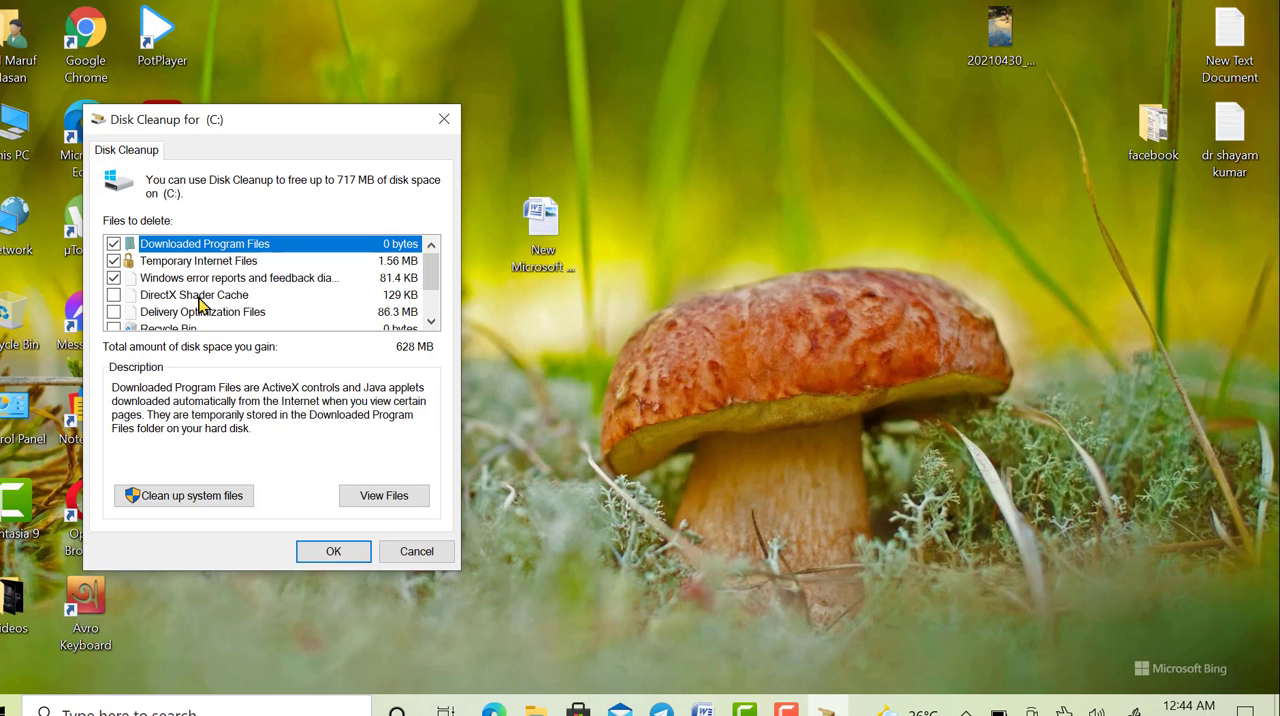
- Include DirectX Shader Cache, Delivery Optimization Files and Temporary files, exclude Thumbnails, and permanently delete the selected file categories
click(113, 295)
scroll(280, 322, down, 1)
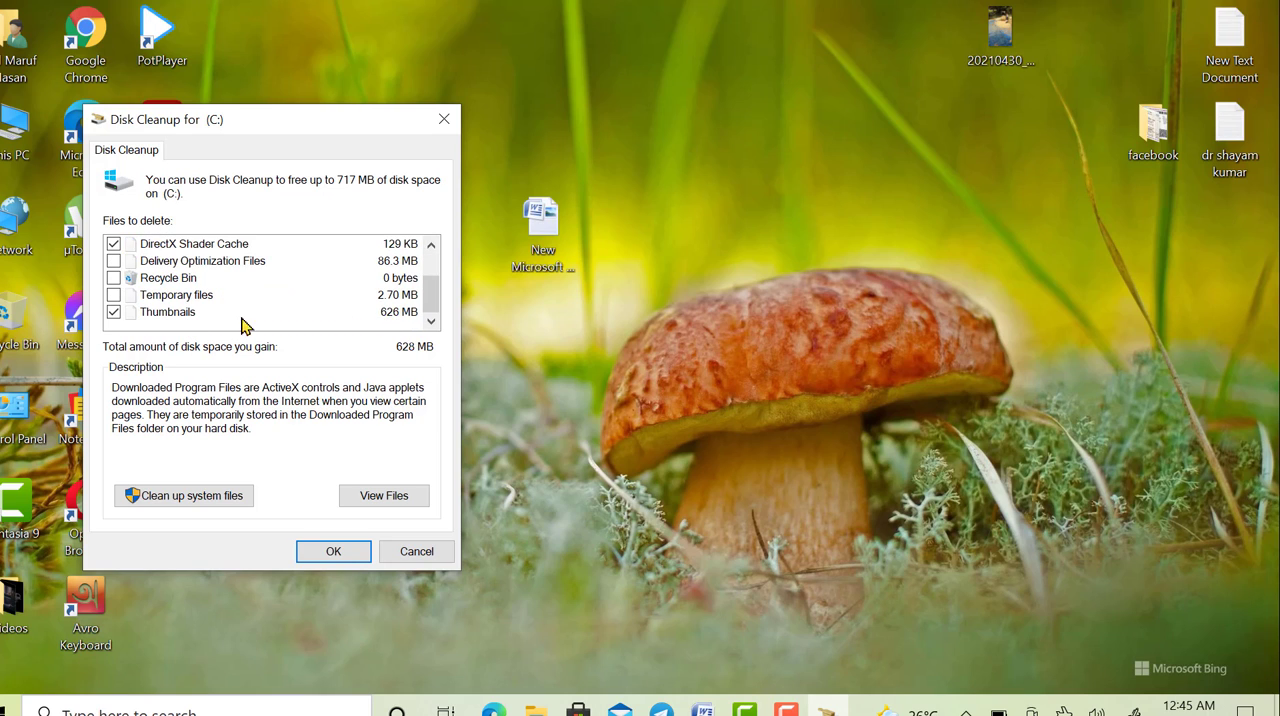
click(114, 313)
scroll(114, 316, up, 2)
scroll(114, 316, down, 2)
click(114, 295)
click(115, 261)
scroll(118, 268, up, 2)
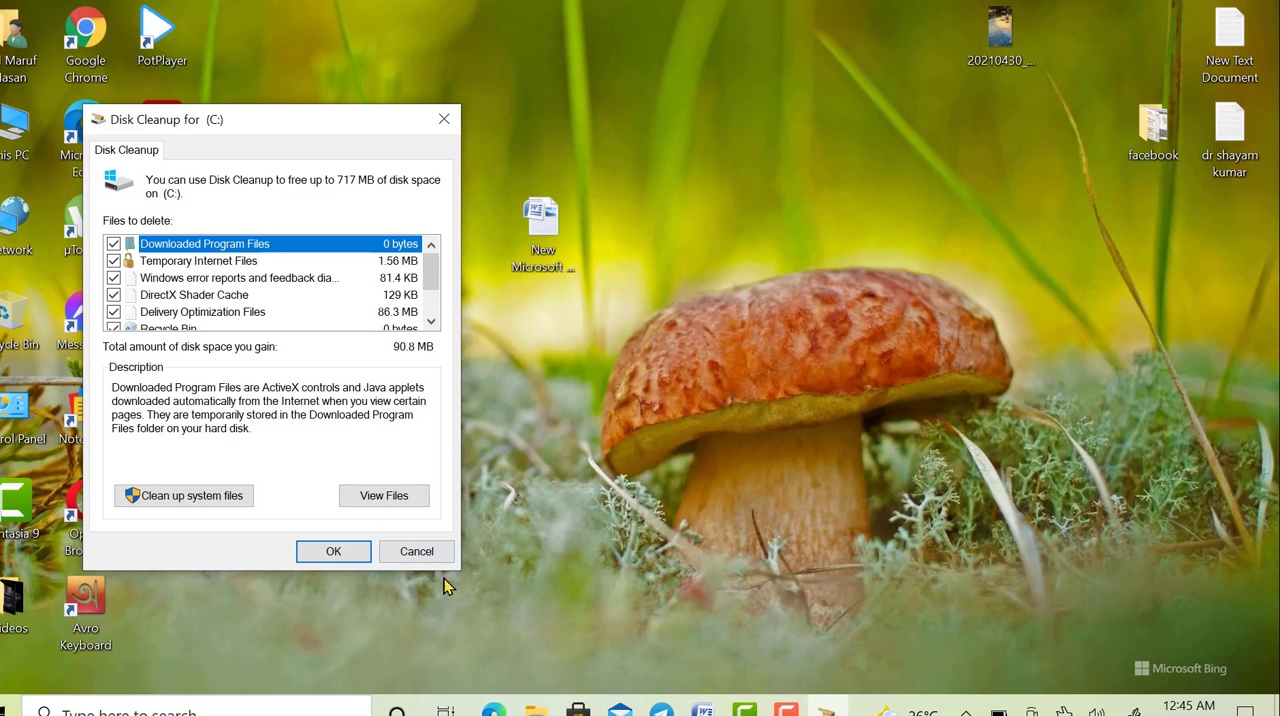
click(338, 553)
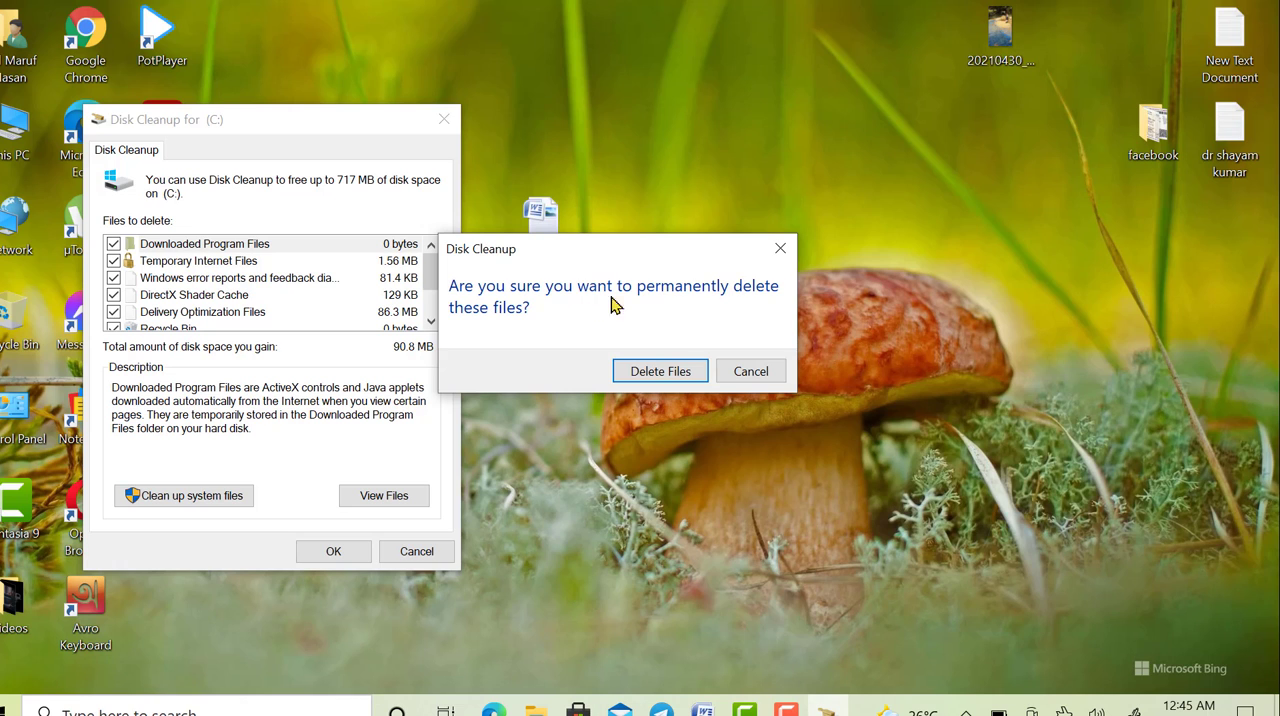
click(661, 371)
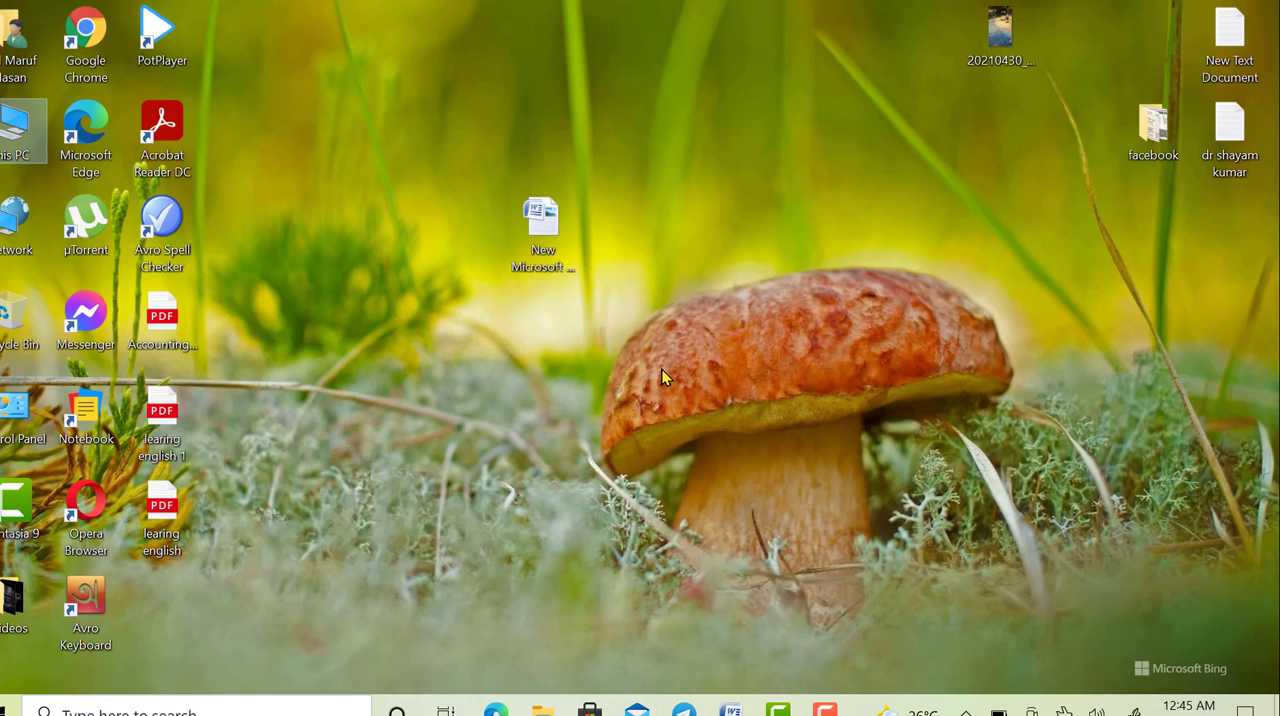
- Run Disk Cleanup on the C: drive again, view the Downloaded Program Files folder, and close both windows without cleaning
click(62, 711)
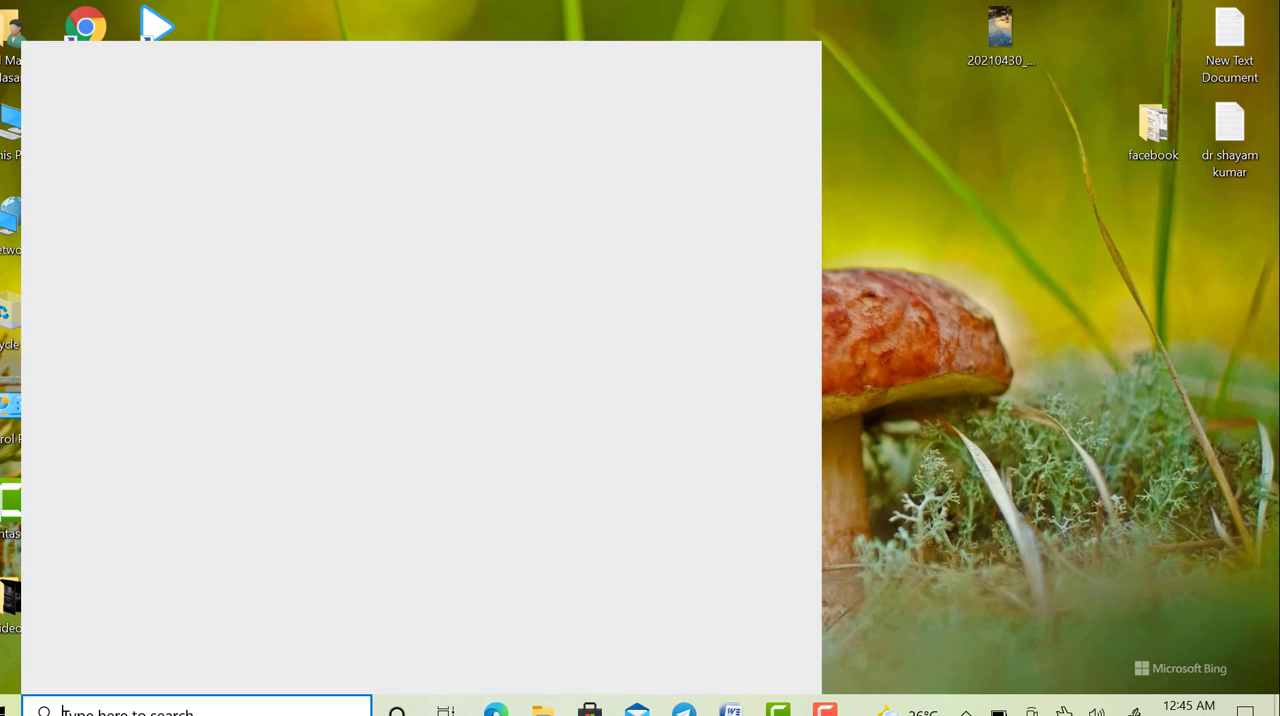
text(d)
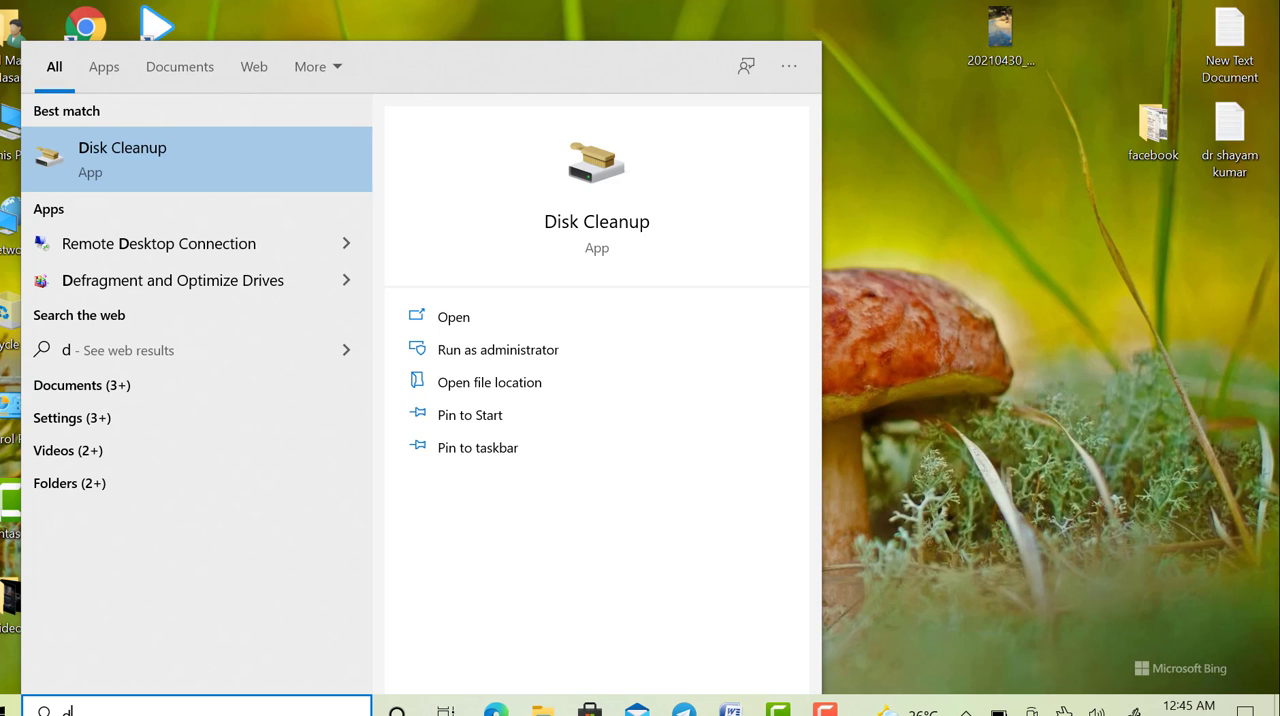
click(157, 186)
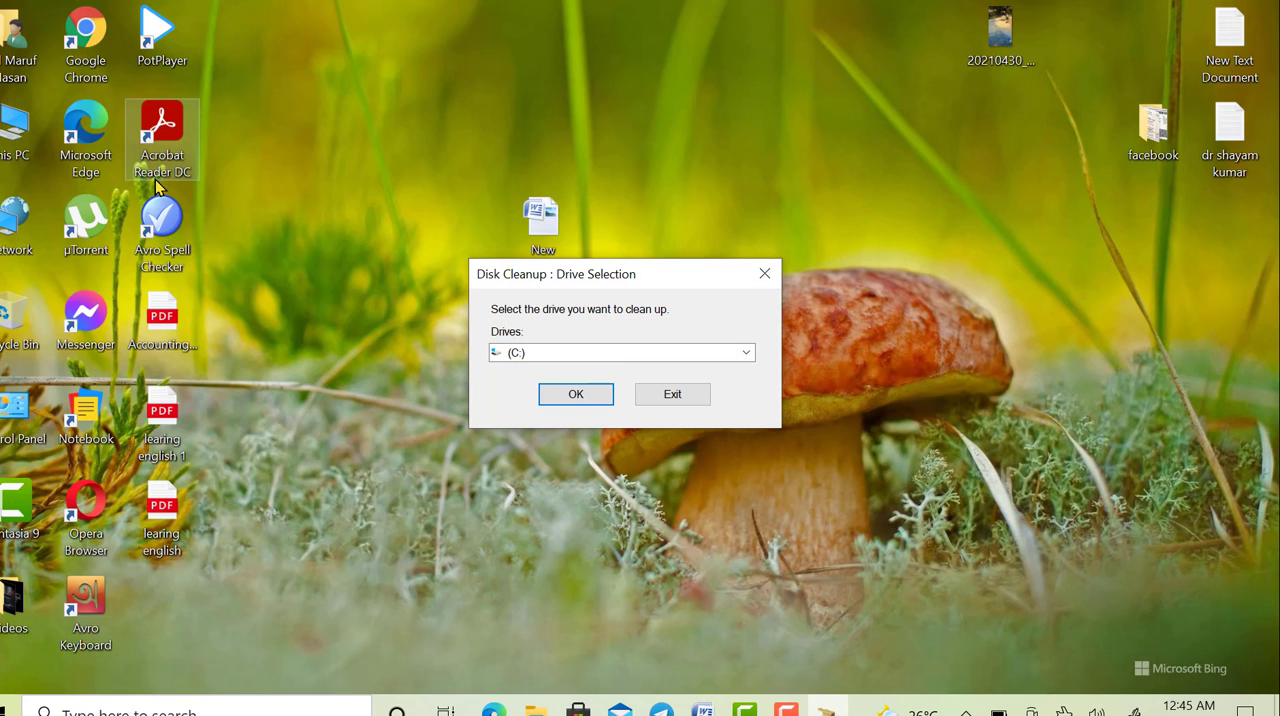
click(587, 399)
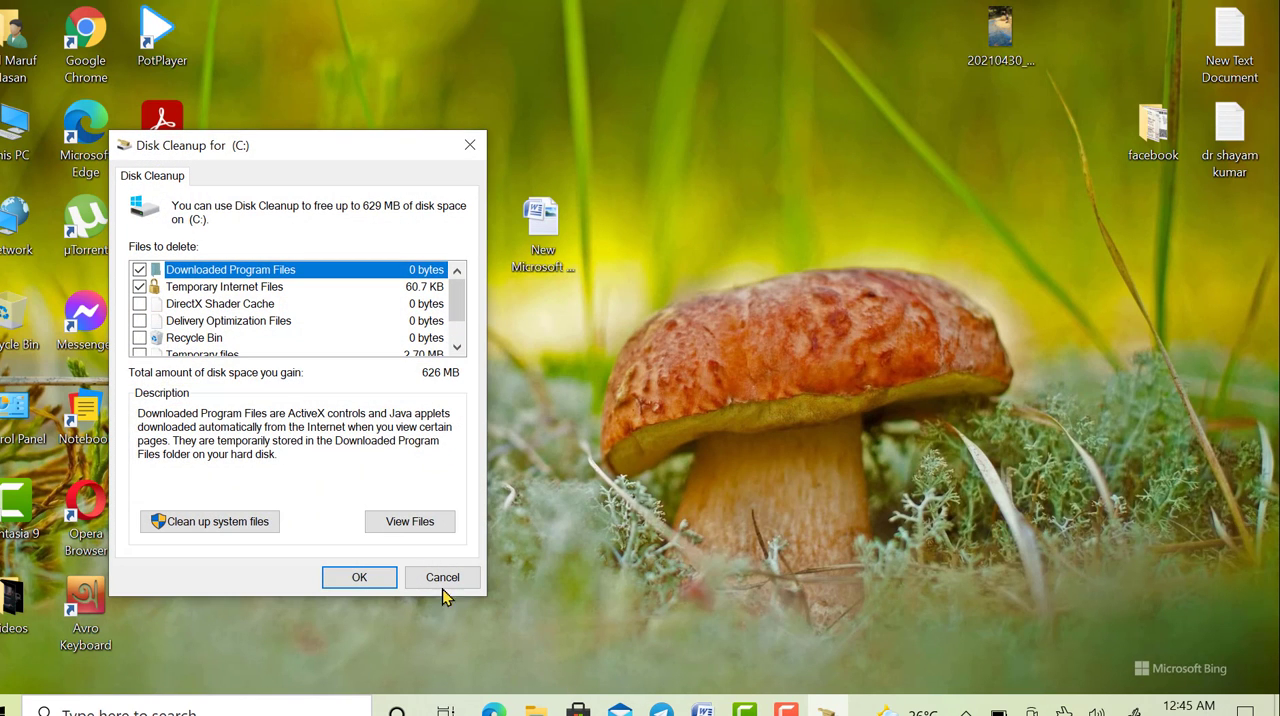
click(415, 522)
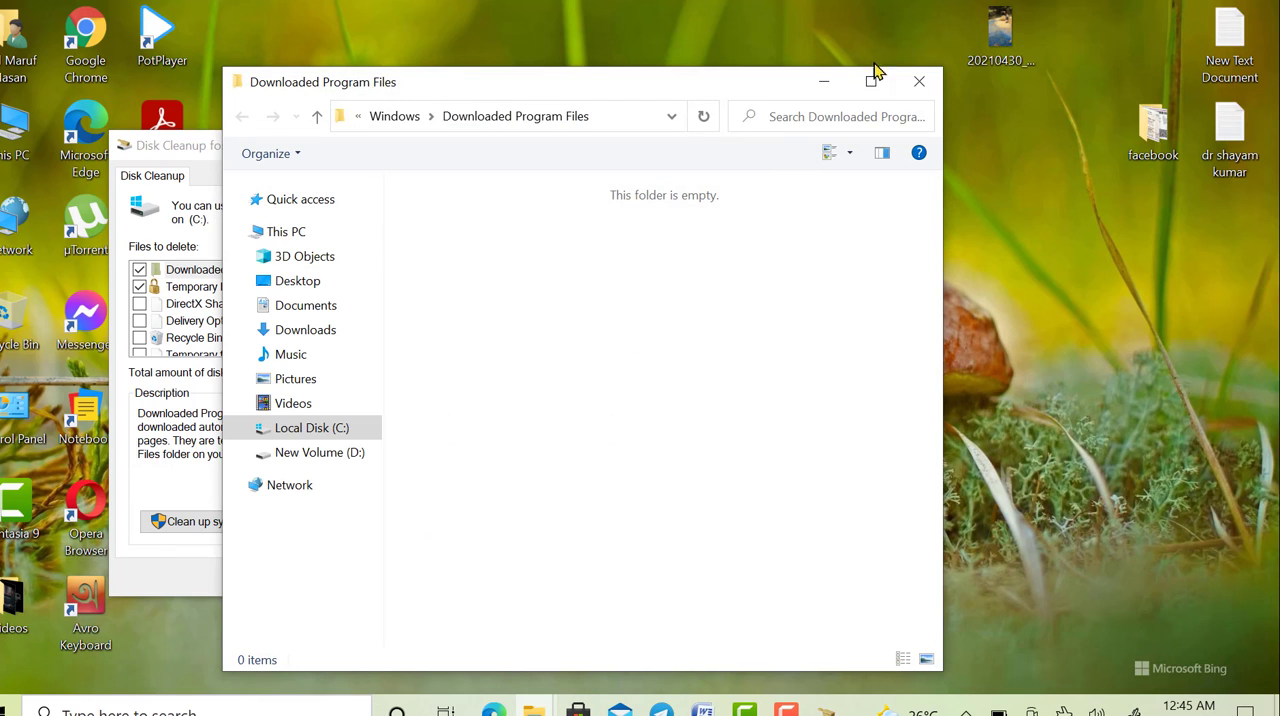
click(912, 84)
click(473, 585)
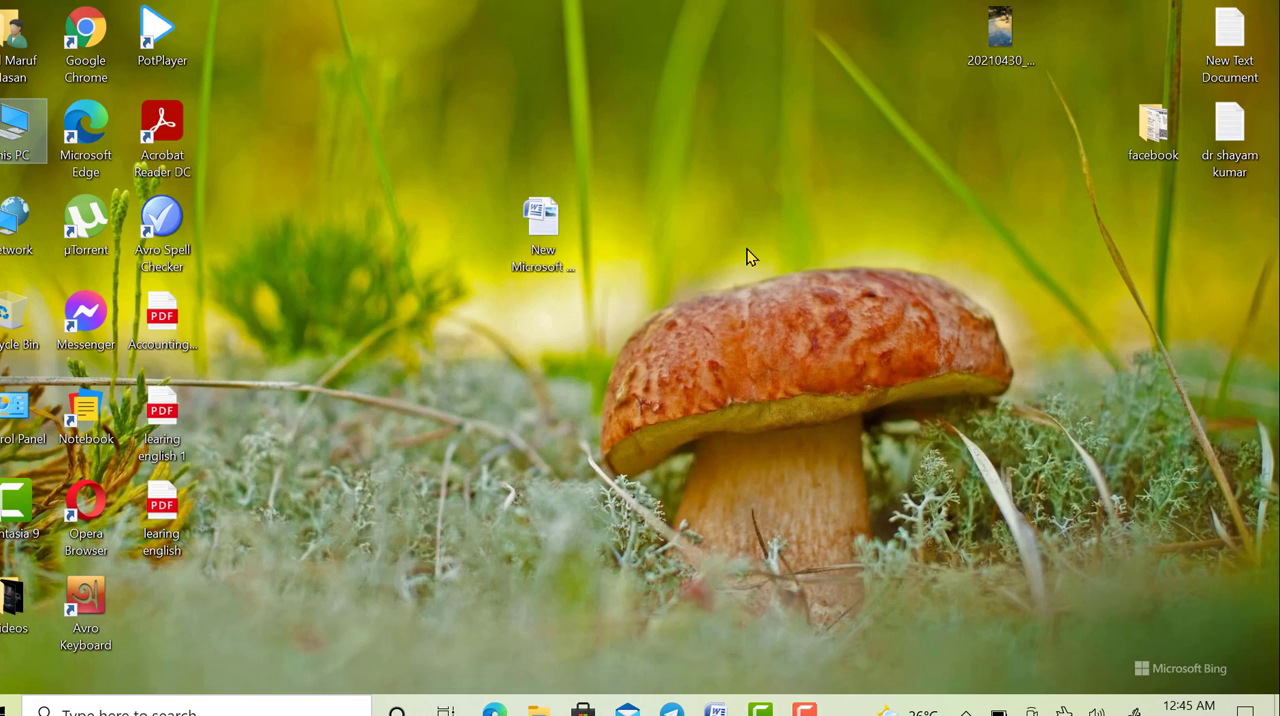
- Open the properties of Local Disk (C:), scan the drive for file system errors, and dismiss the scan report
double_click(22, 132)
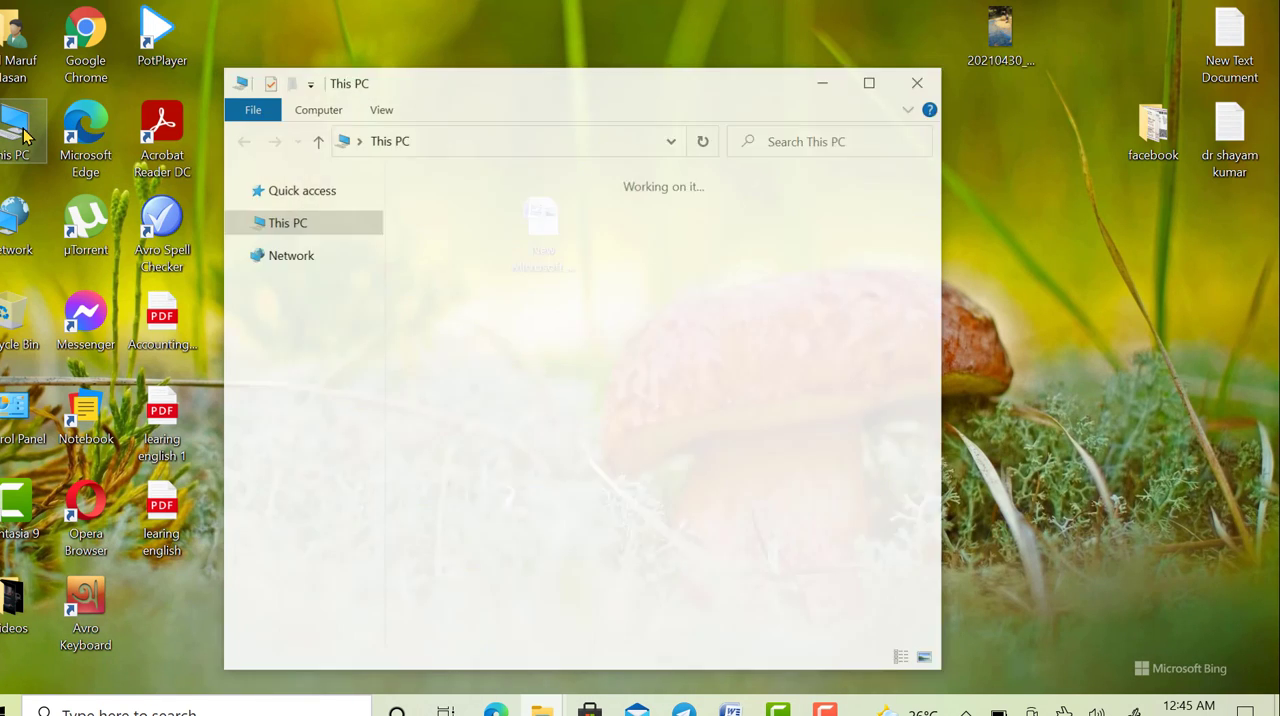
click(524, 488)
right_click(524, 488)
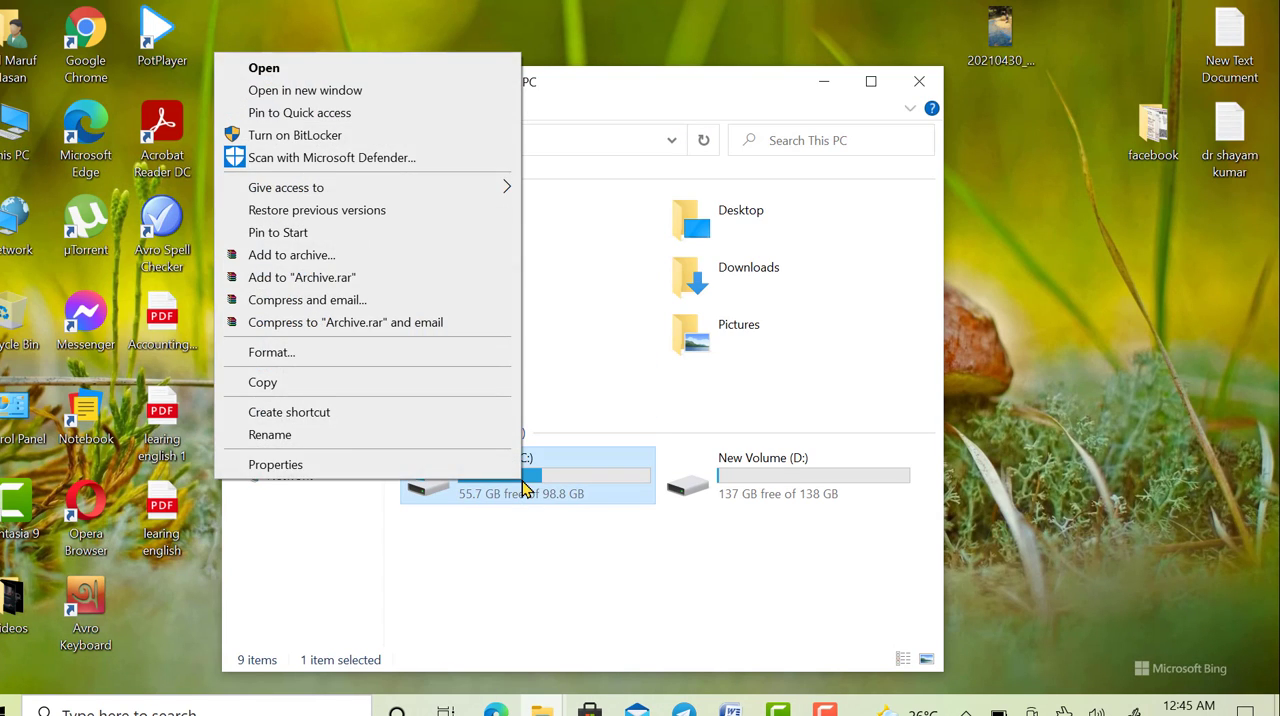
click(418, 470)
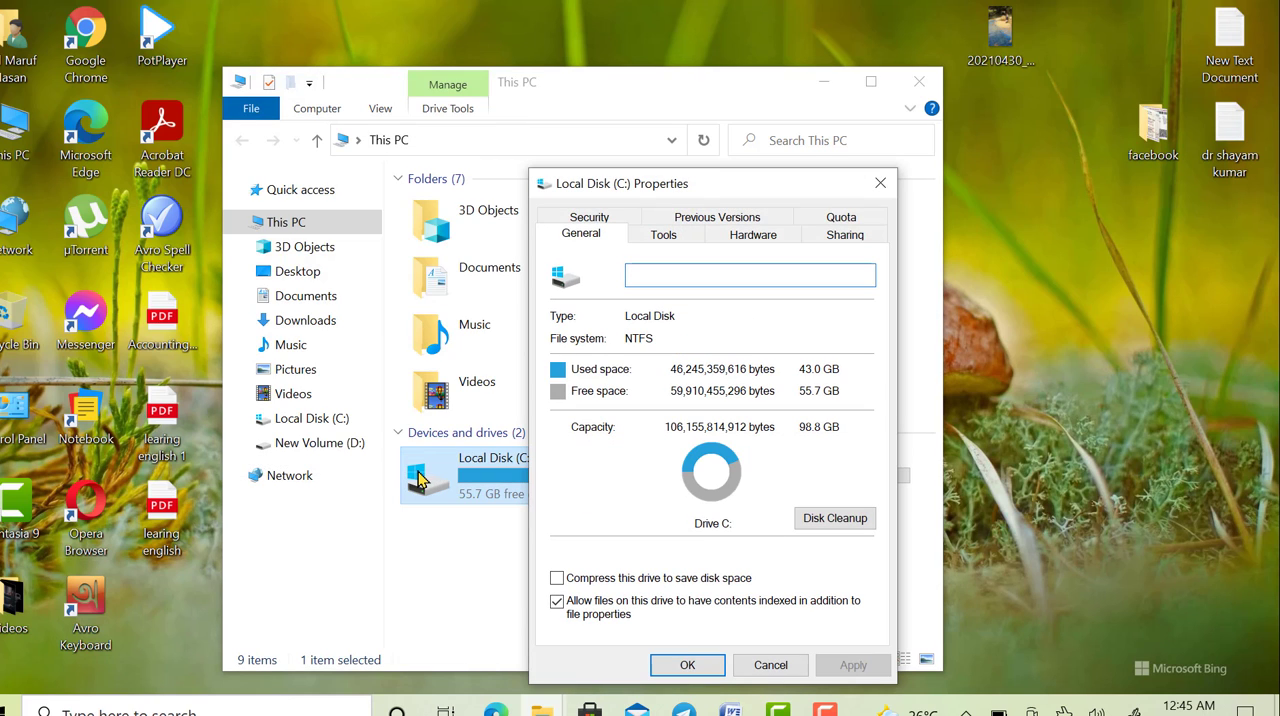
click(690, 237)
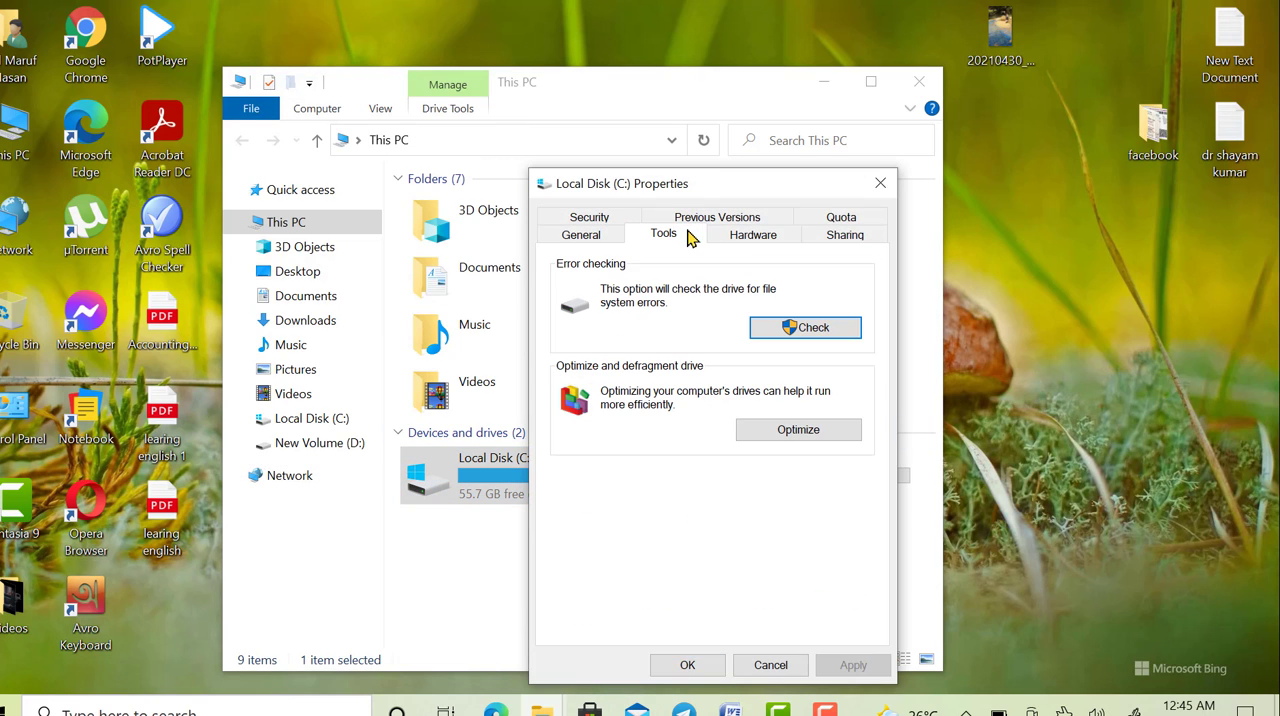
click(816, 330)
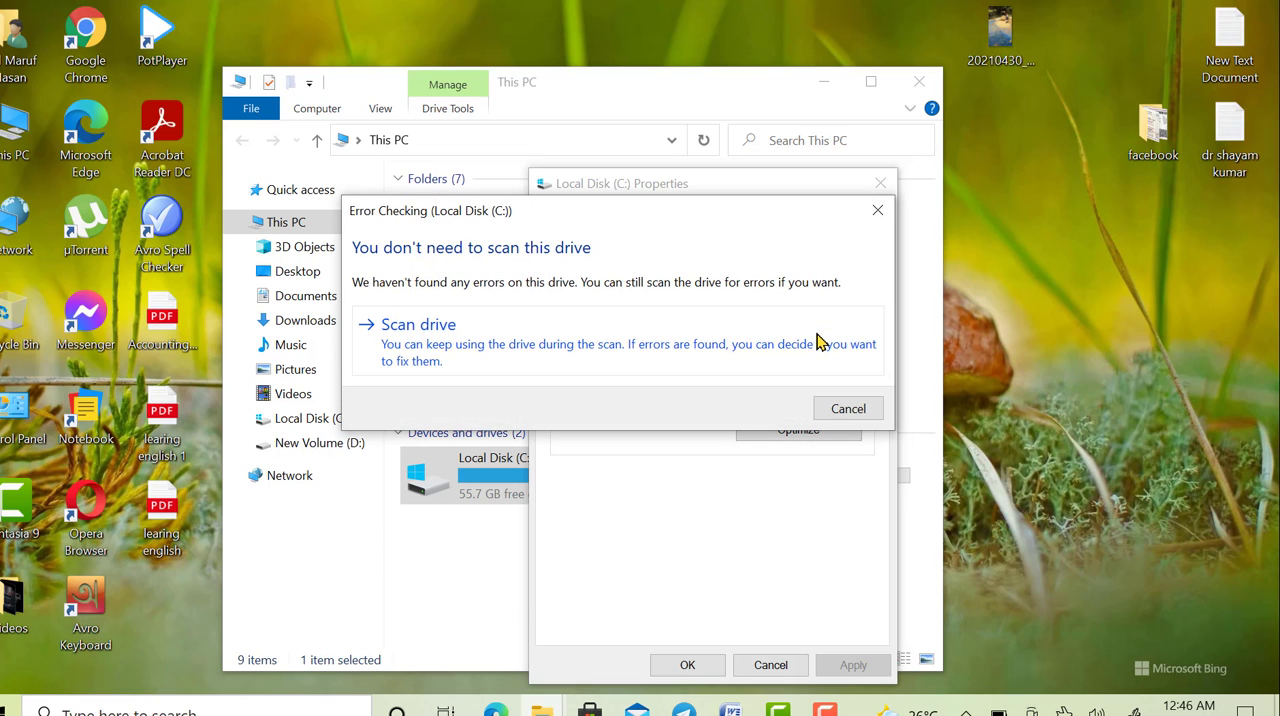
click(518, 345)
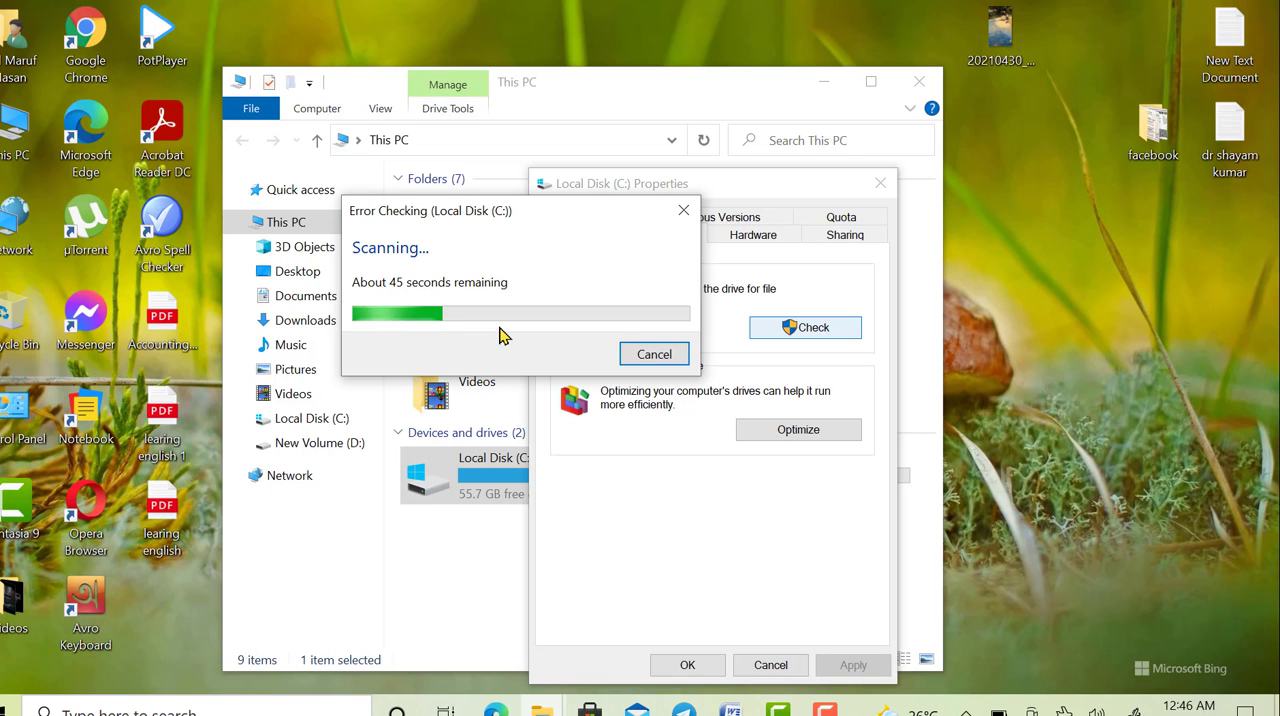
drag(572, 230, 363, 243)
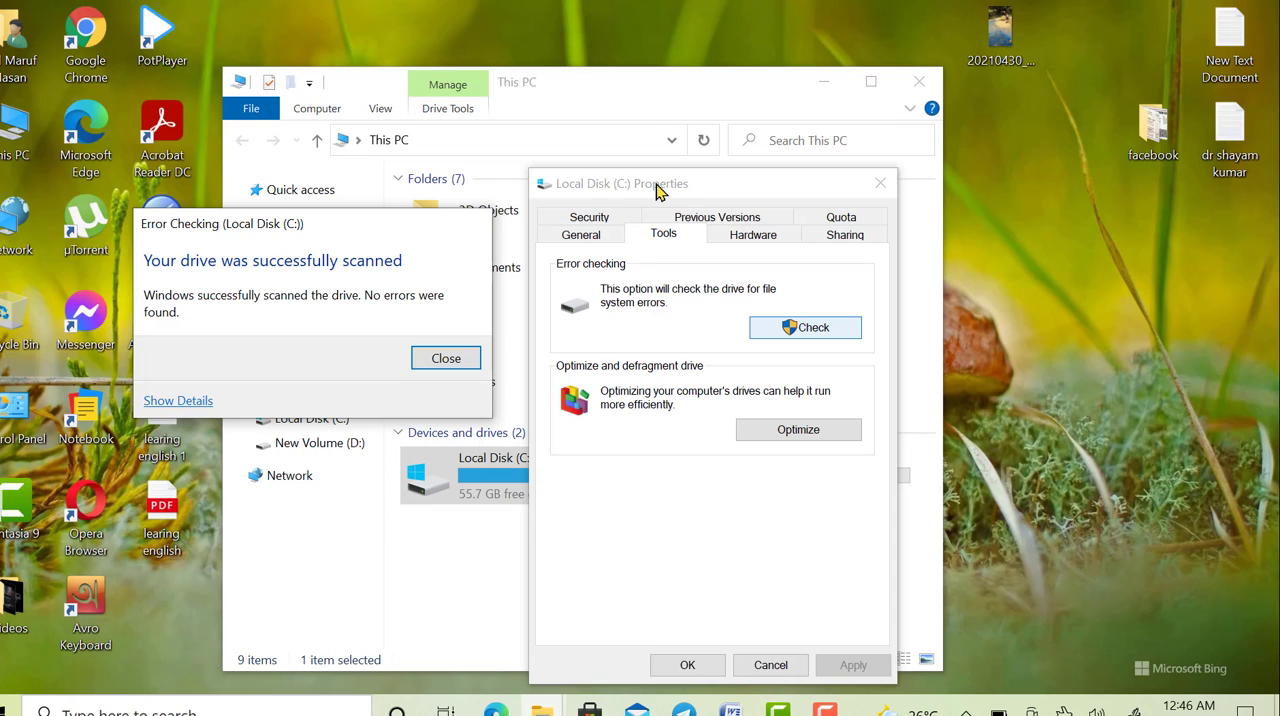
click(465, 367)
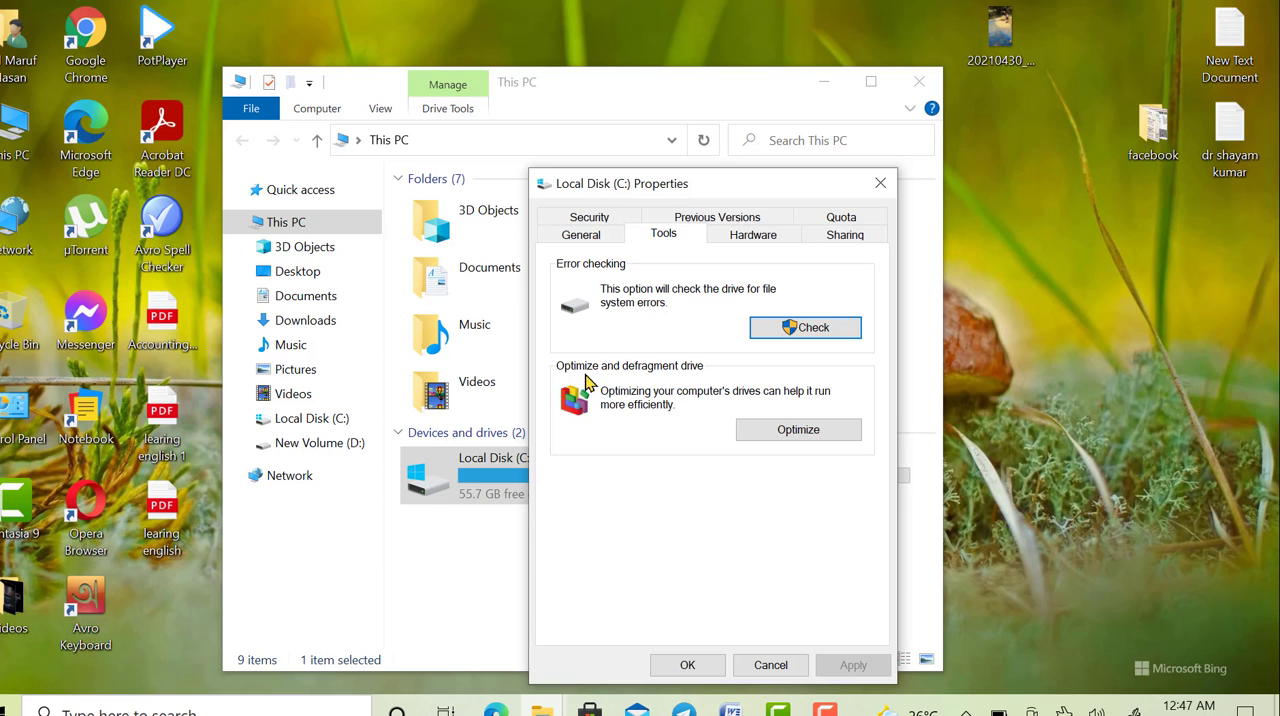
- Check the optimization status of the drives in Optimize Drives, and close it along with the C: drive properties
click(780, 433)
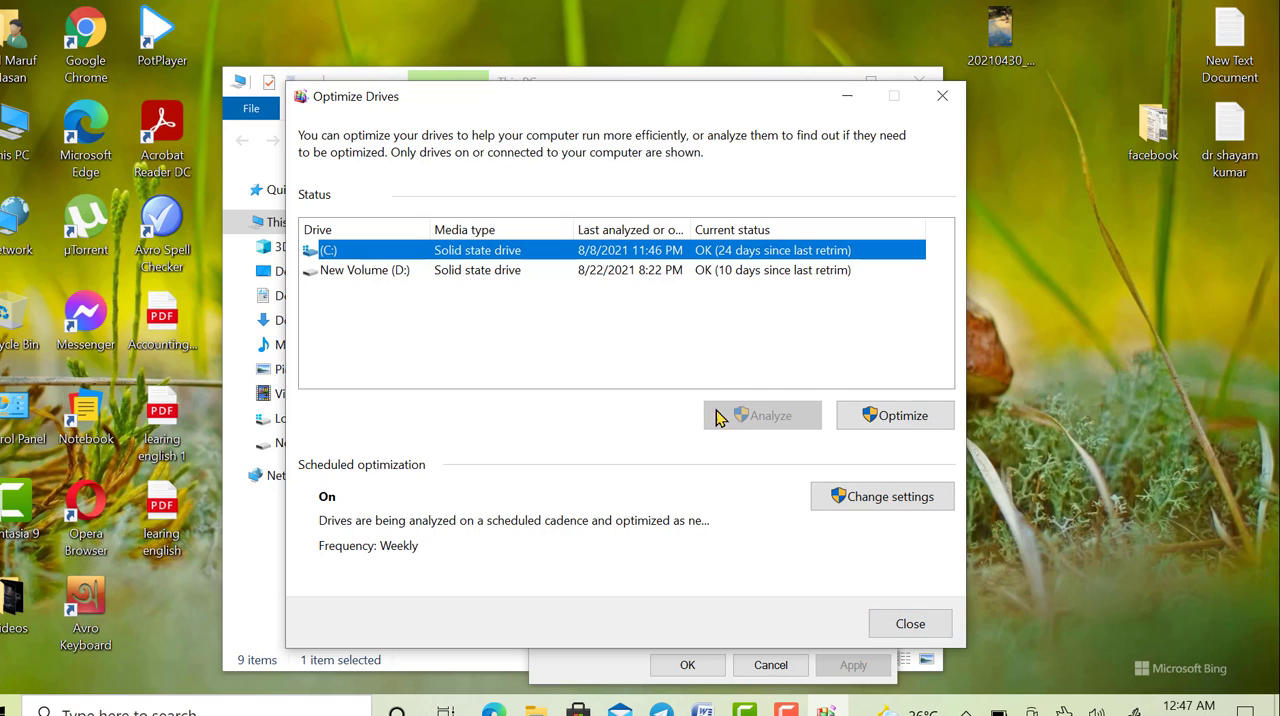
click(890, 623)
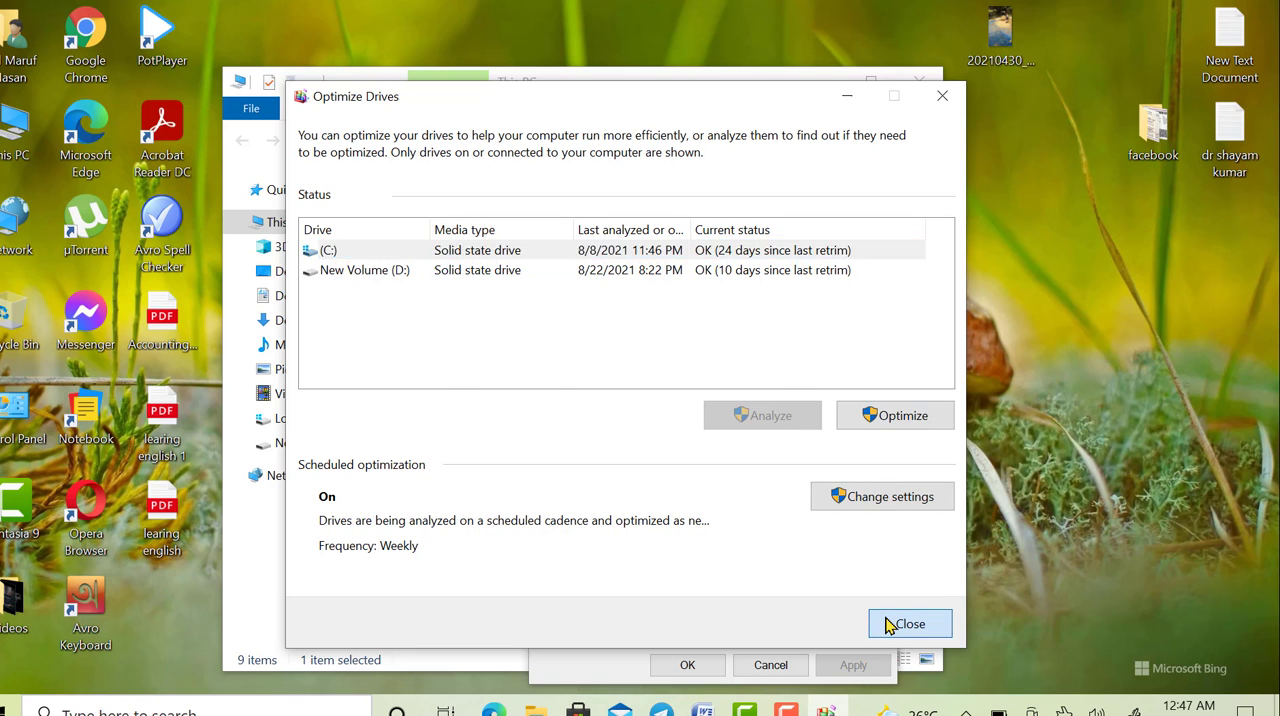
click(794, 662)
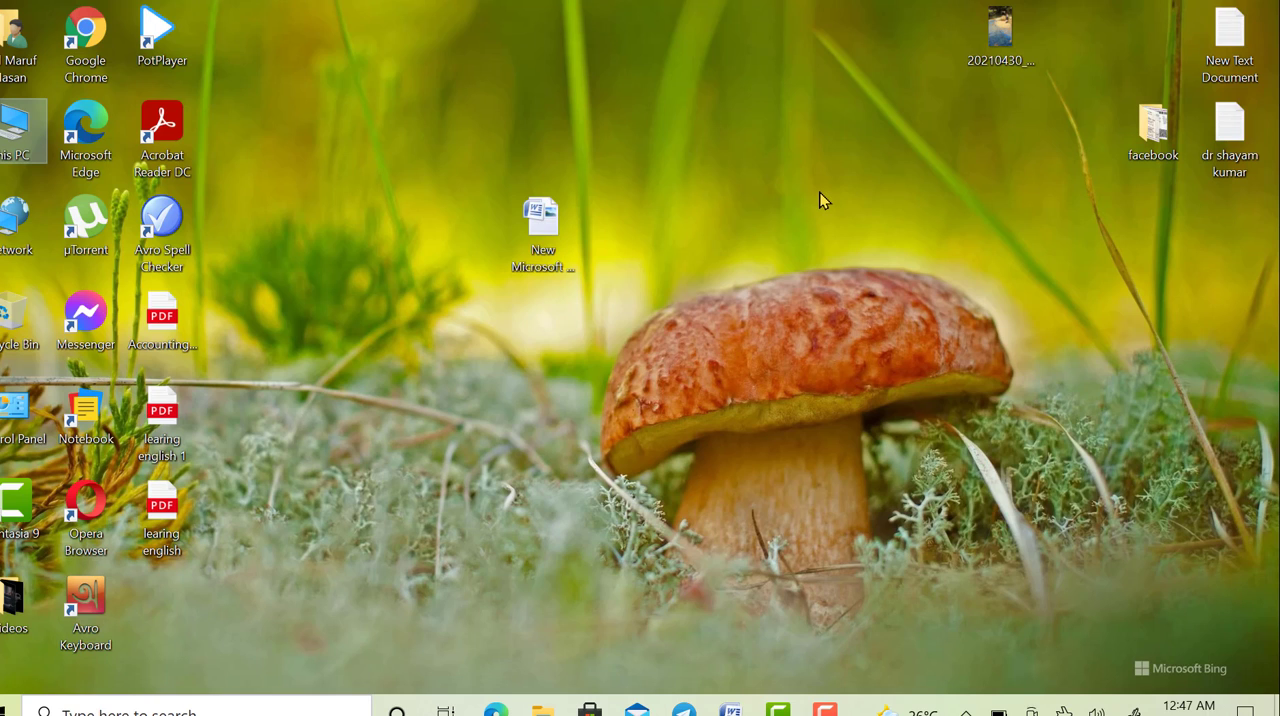
- Find and open the Run app, choose the earlier command recent, and run it to open the Recent folder
click(257, 707)
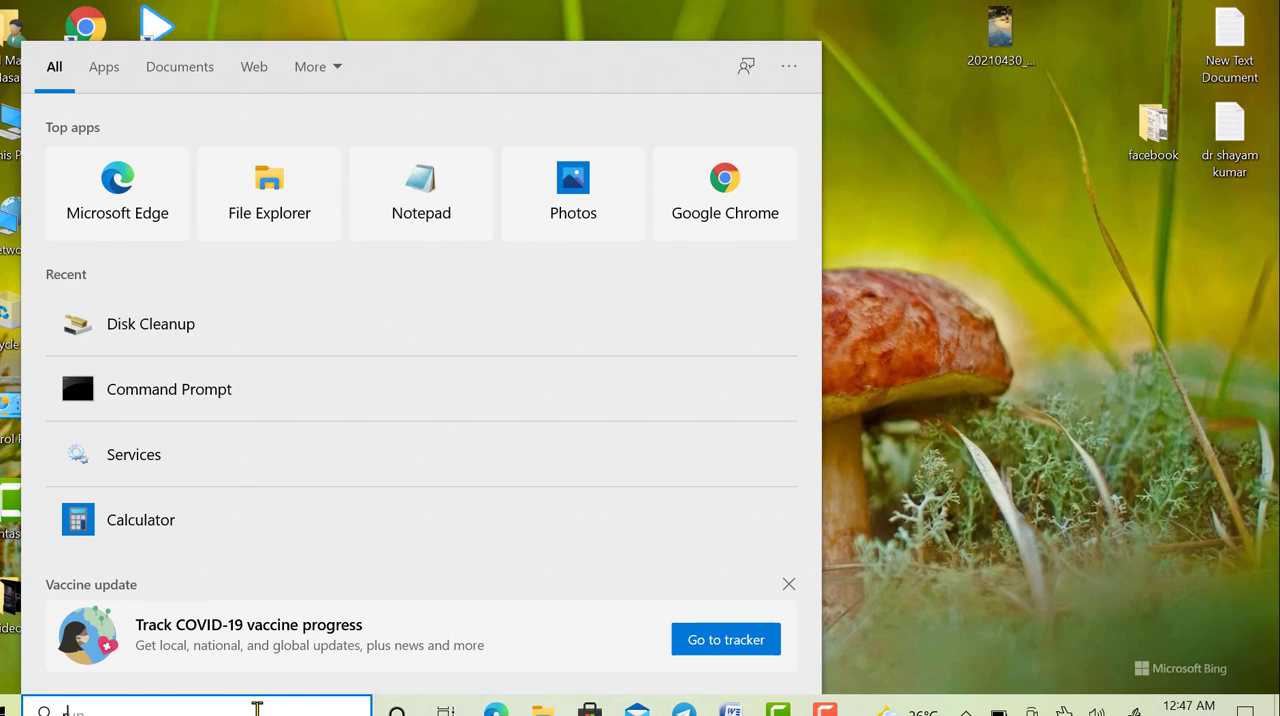
text(run)
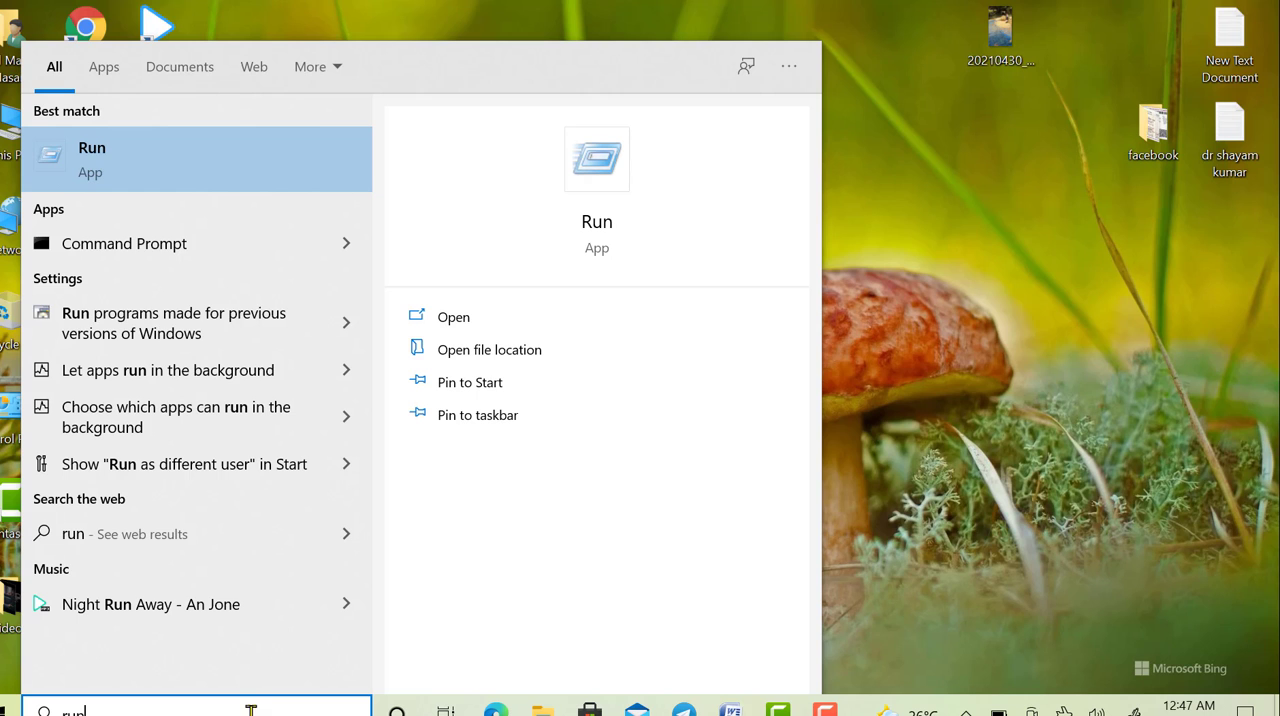
click(183, 180)
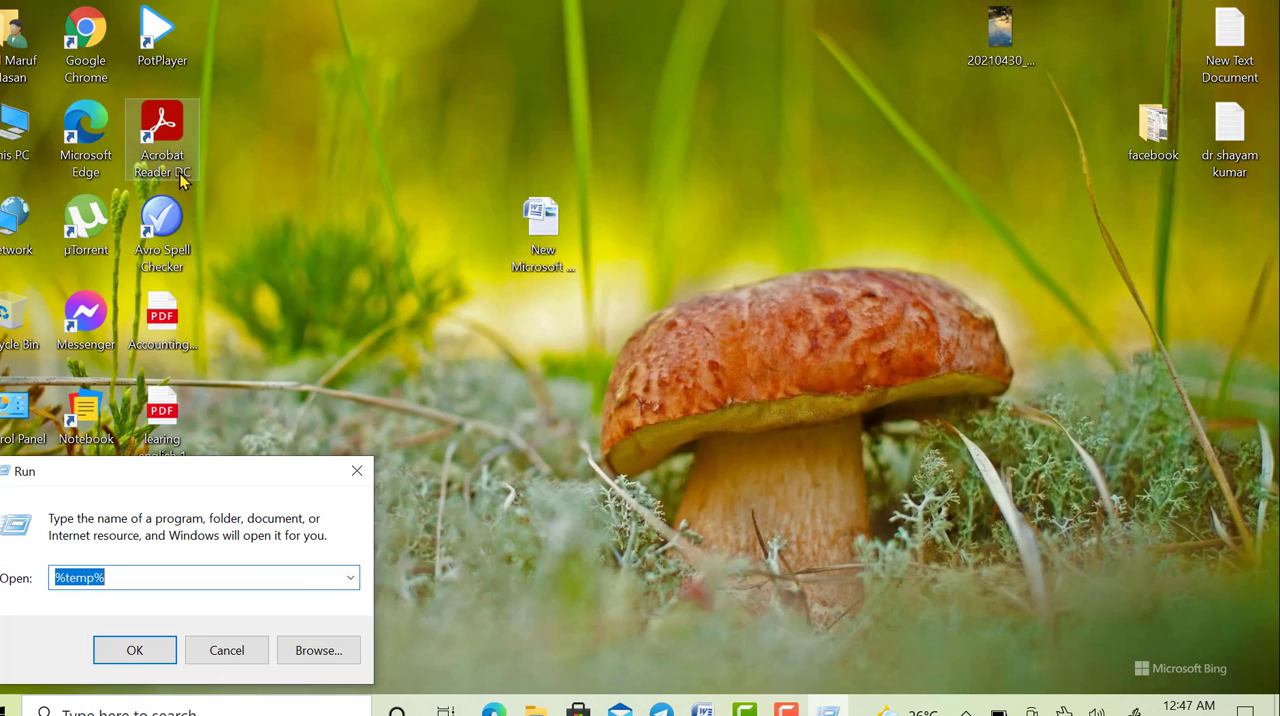
click(351, 578)
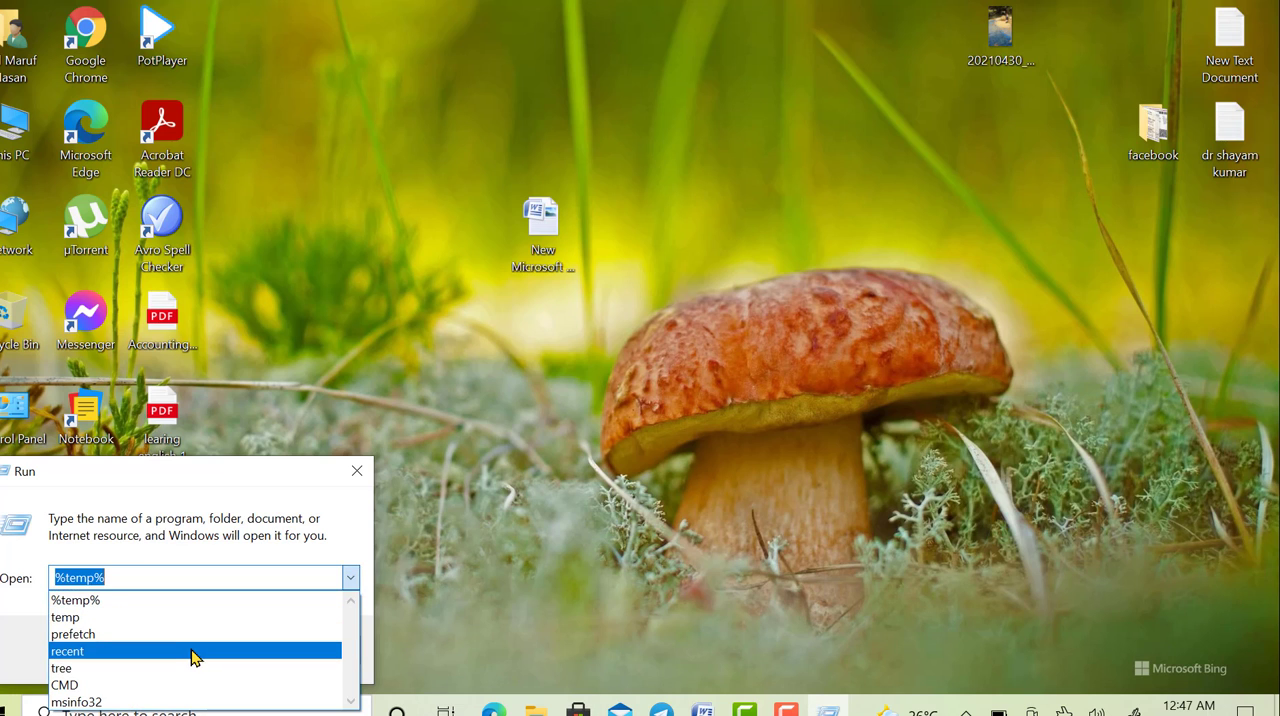
click(195, 652)
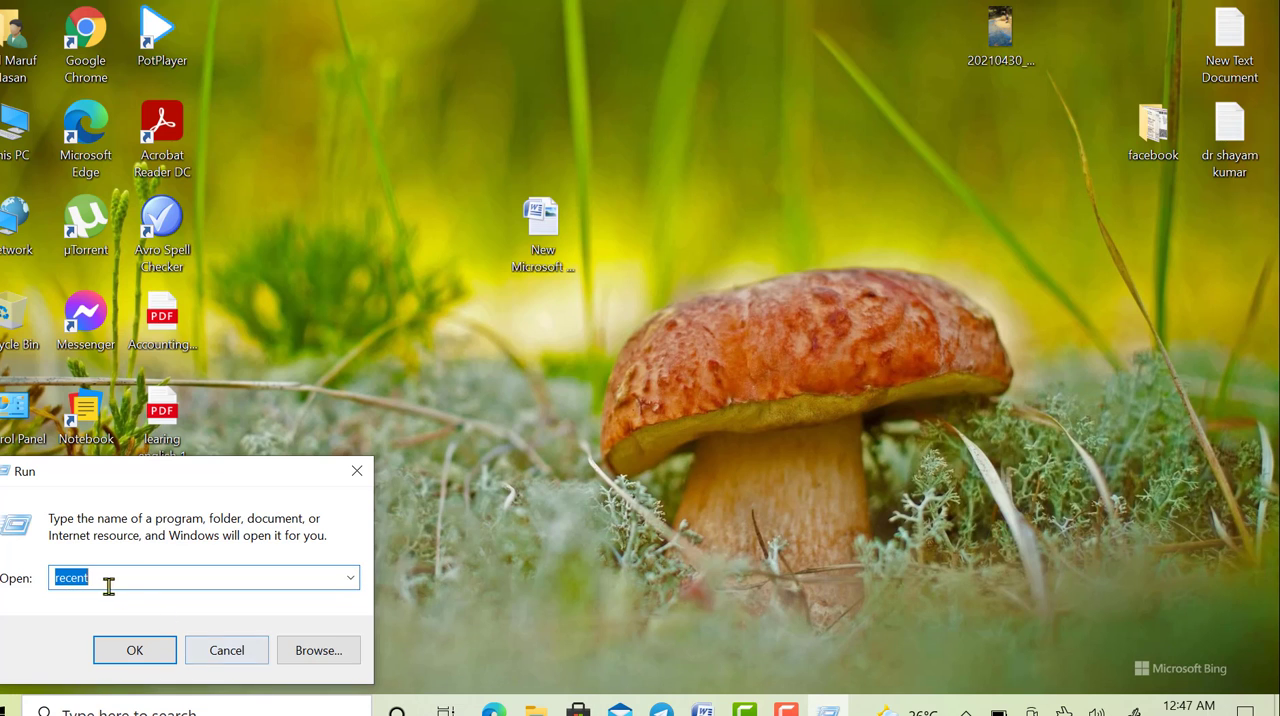
click(147, 650)
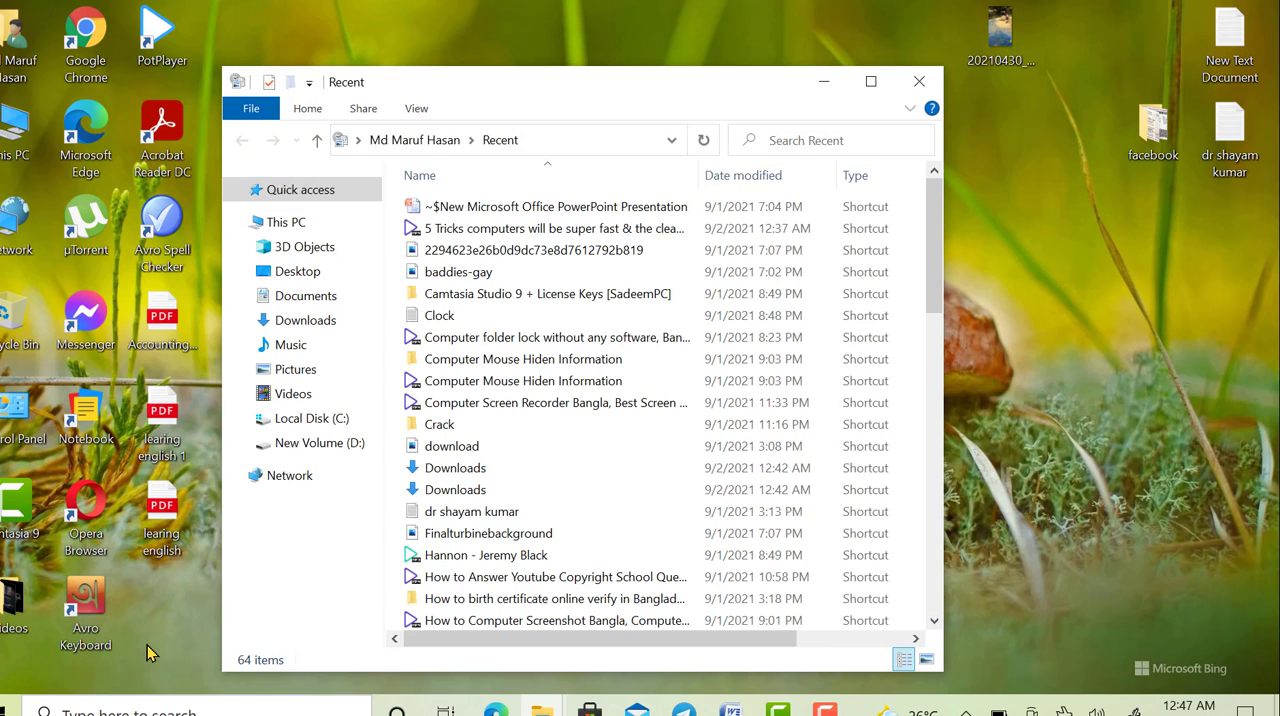
- Maximize the Recent folder window, delete all the shortcuts in it, and close the window
click(871, 81)
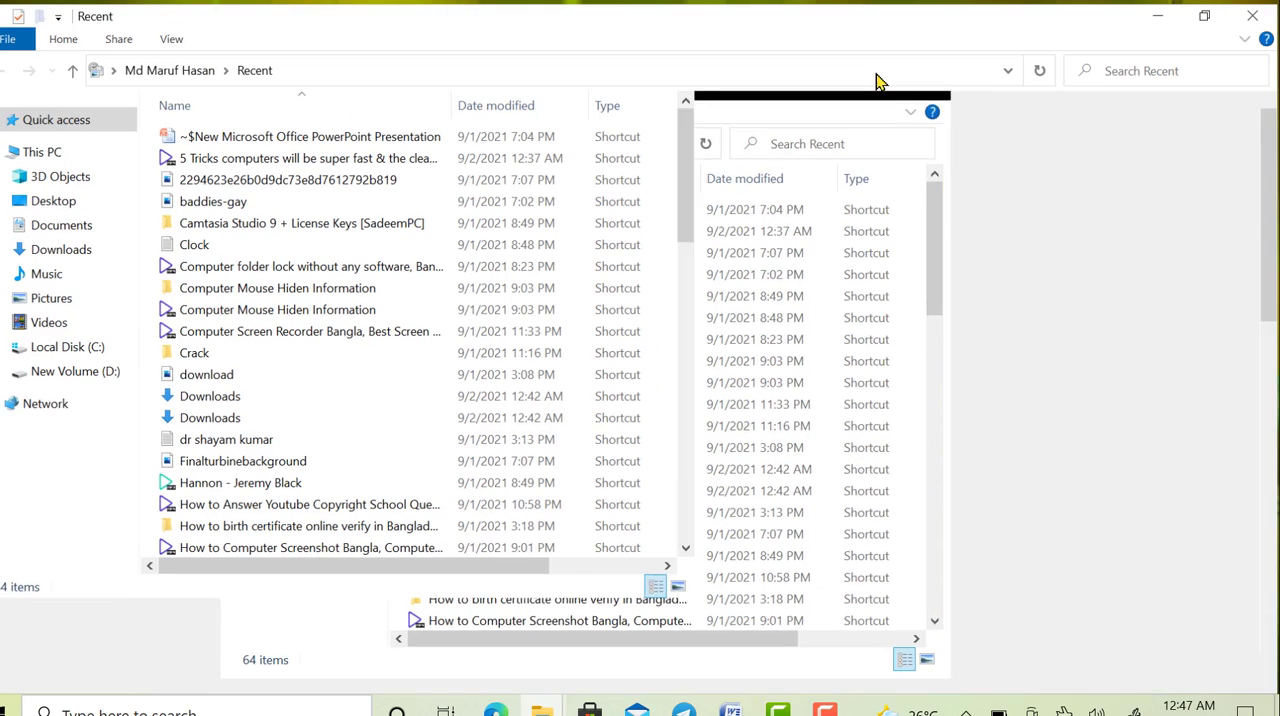
key(ctrl+a)
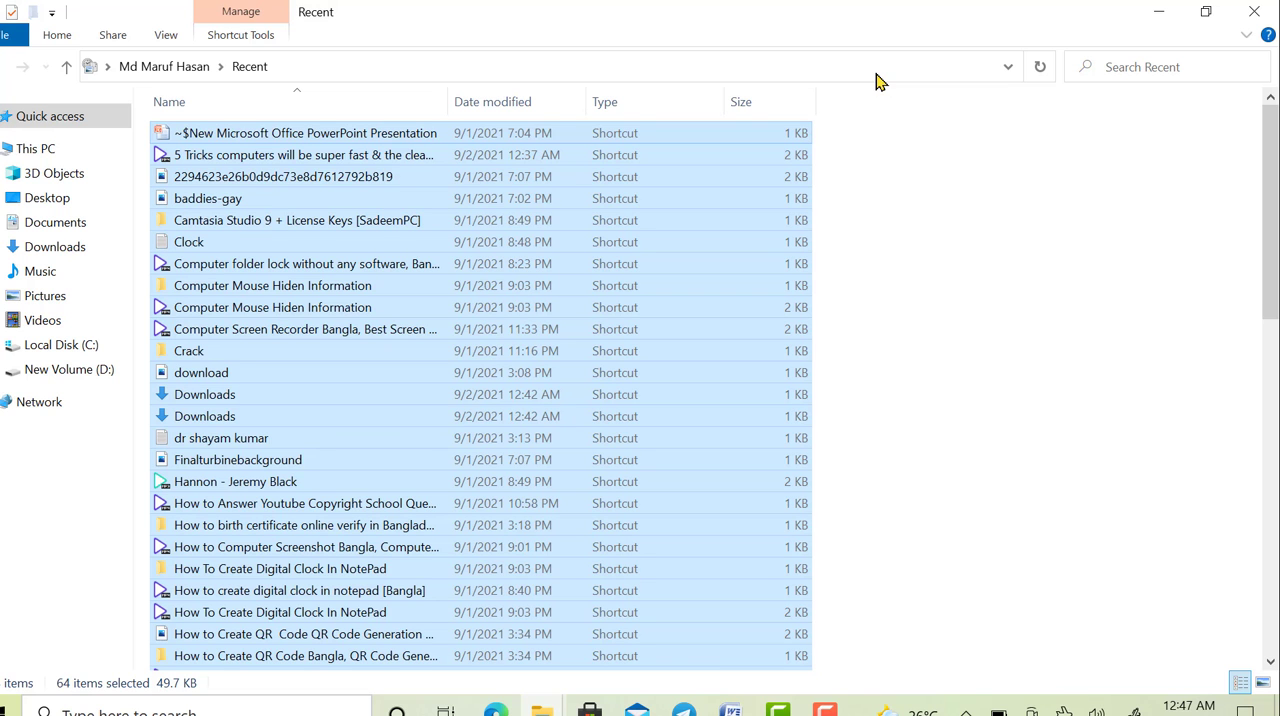
key(Delete)
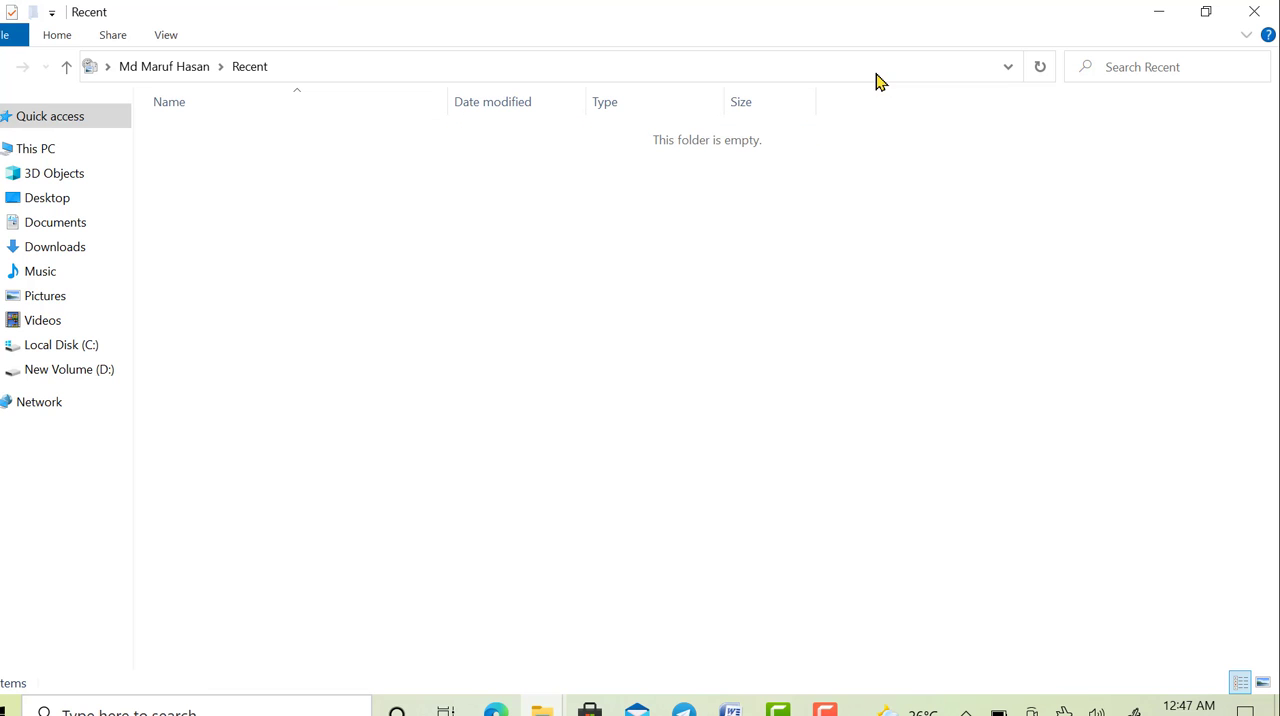
click(1254, 11)
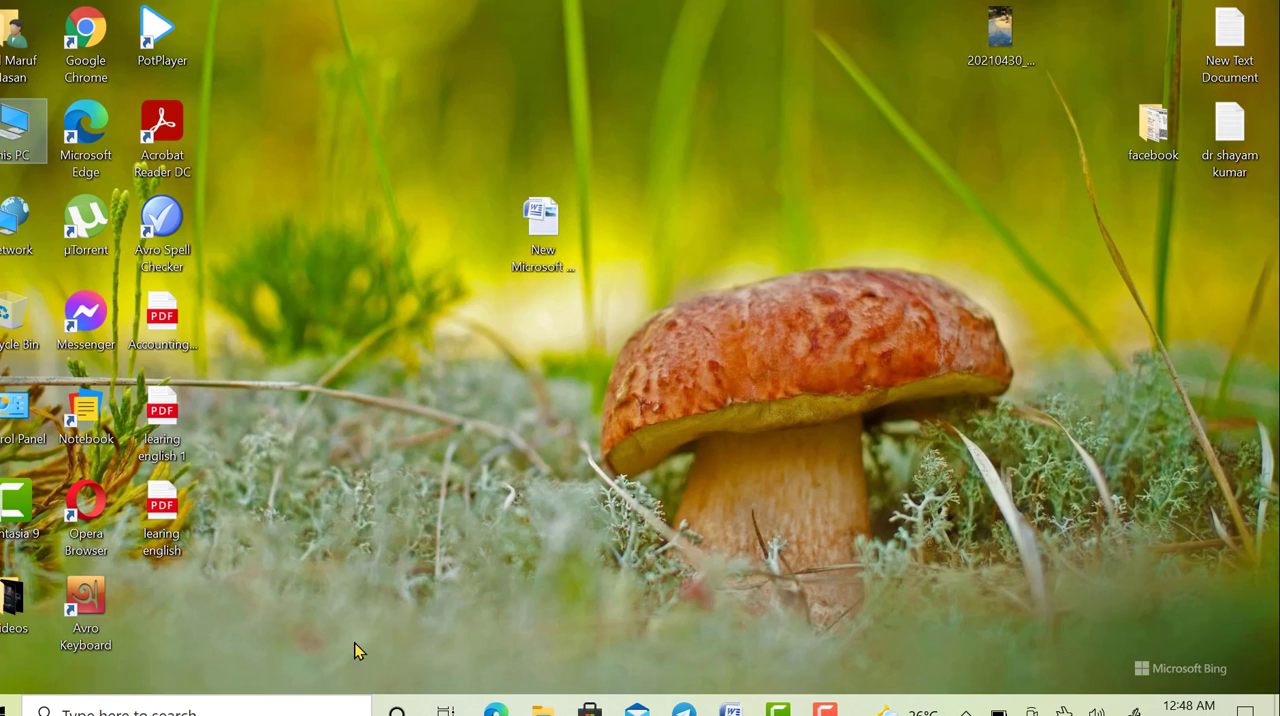
- Open the Windows Temp folder by running the earlier command temp from the Run dialog
key(super+r)
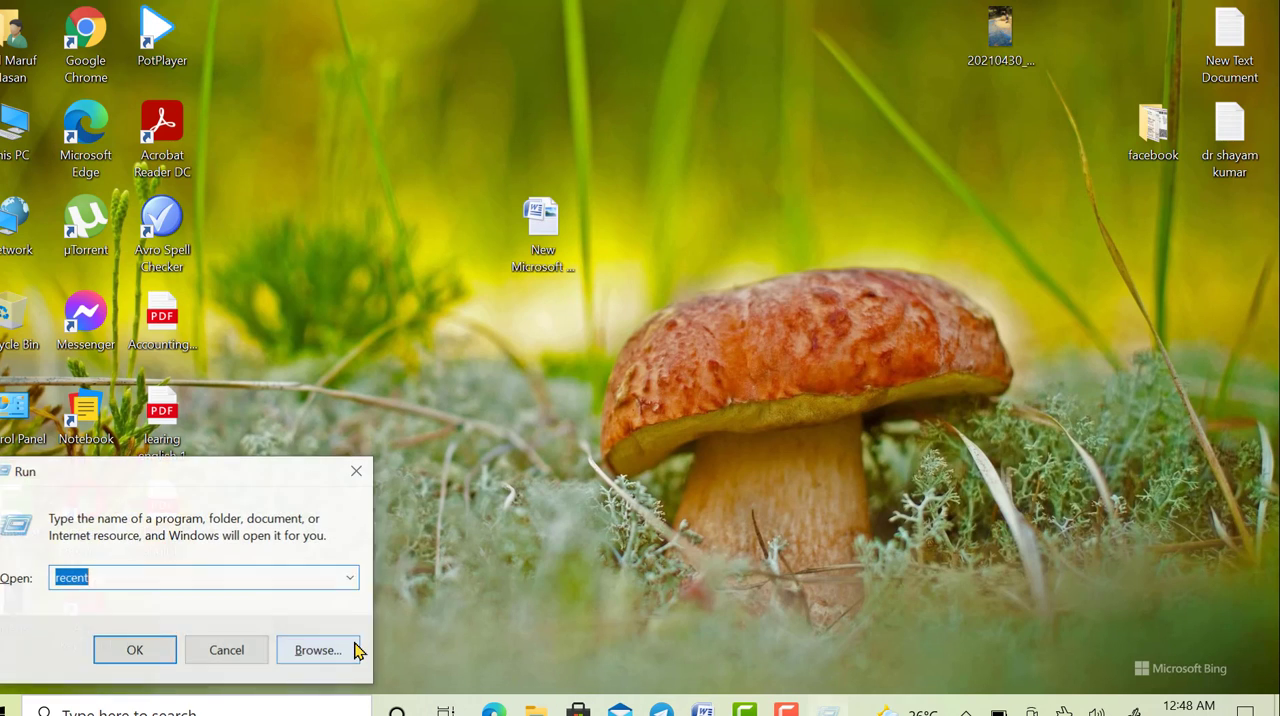
key(Down)
key(Down)
key(Down)
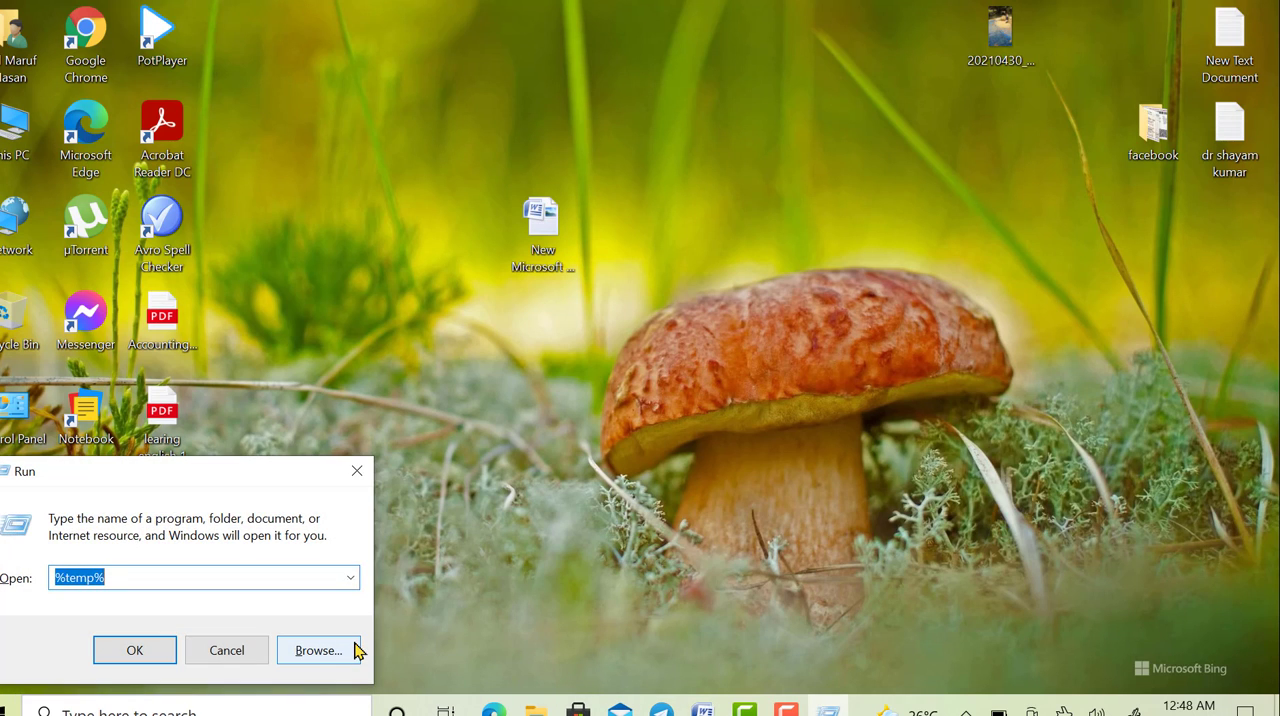
key(Up)
key(Return)
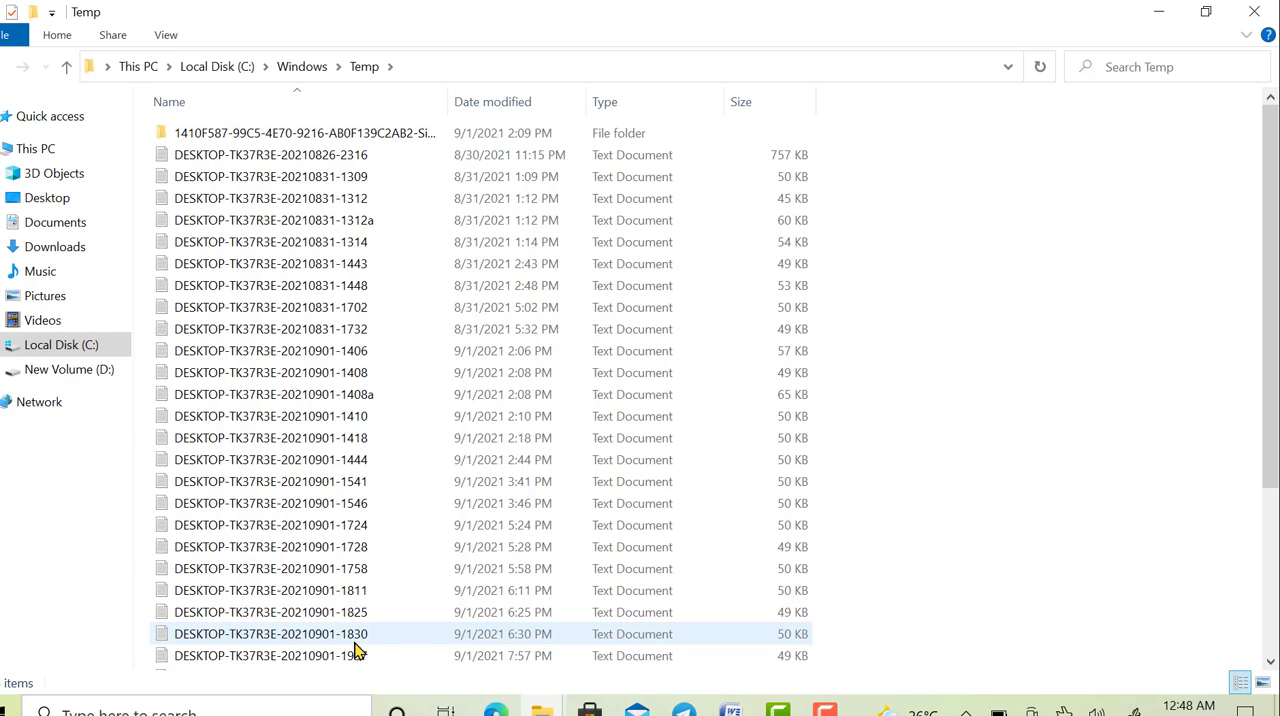
- Delete everything in the Windows Temp folder, skip the files that are in use, and close the folder
key(ctrl+a)
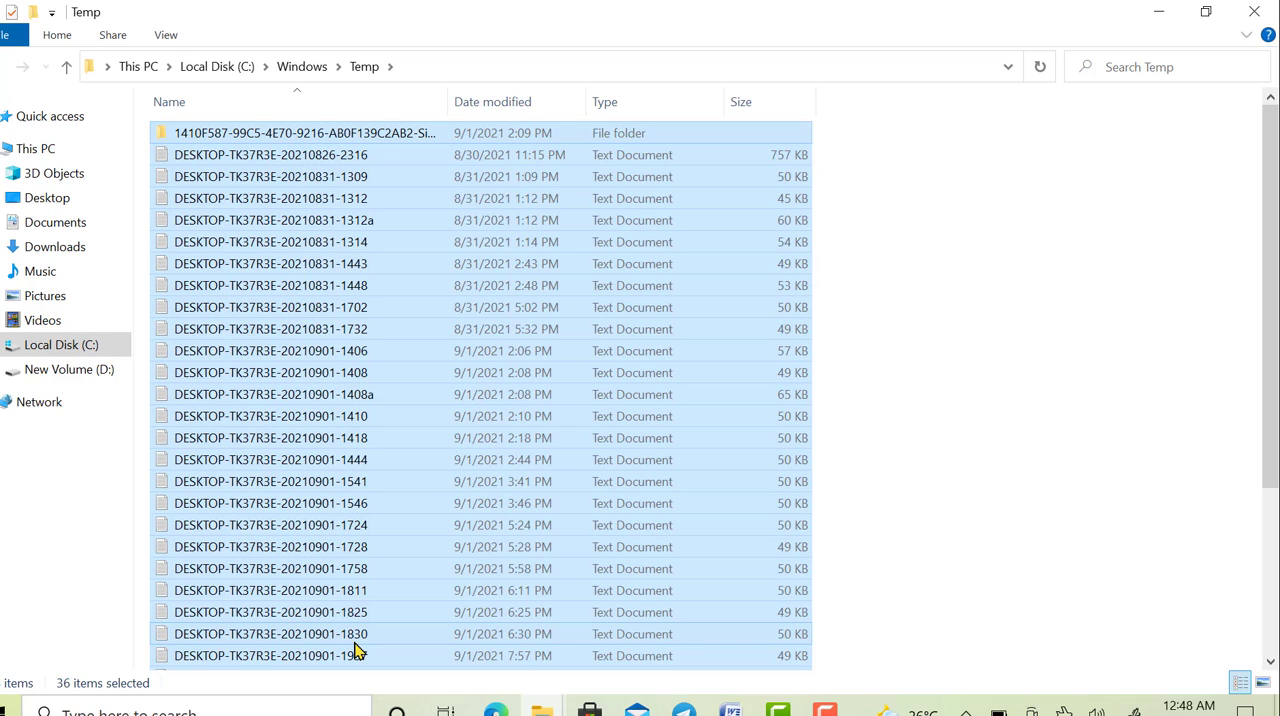
key(Delete)
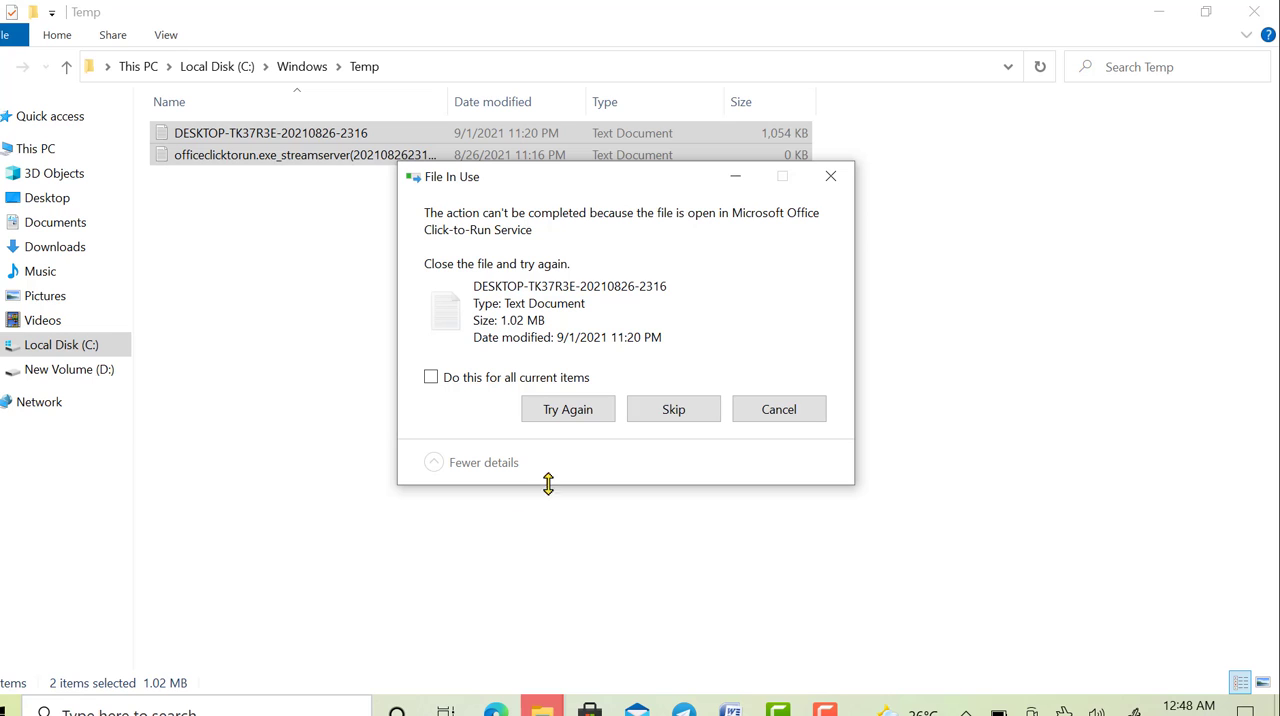
click(667, 418)
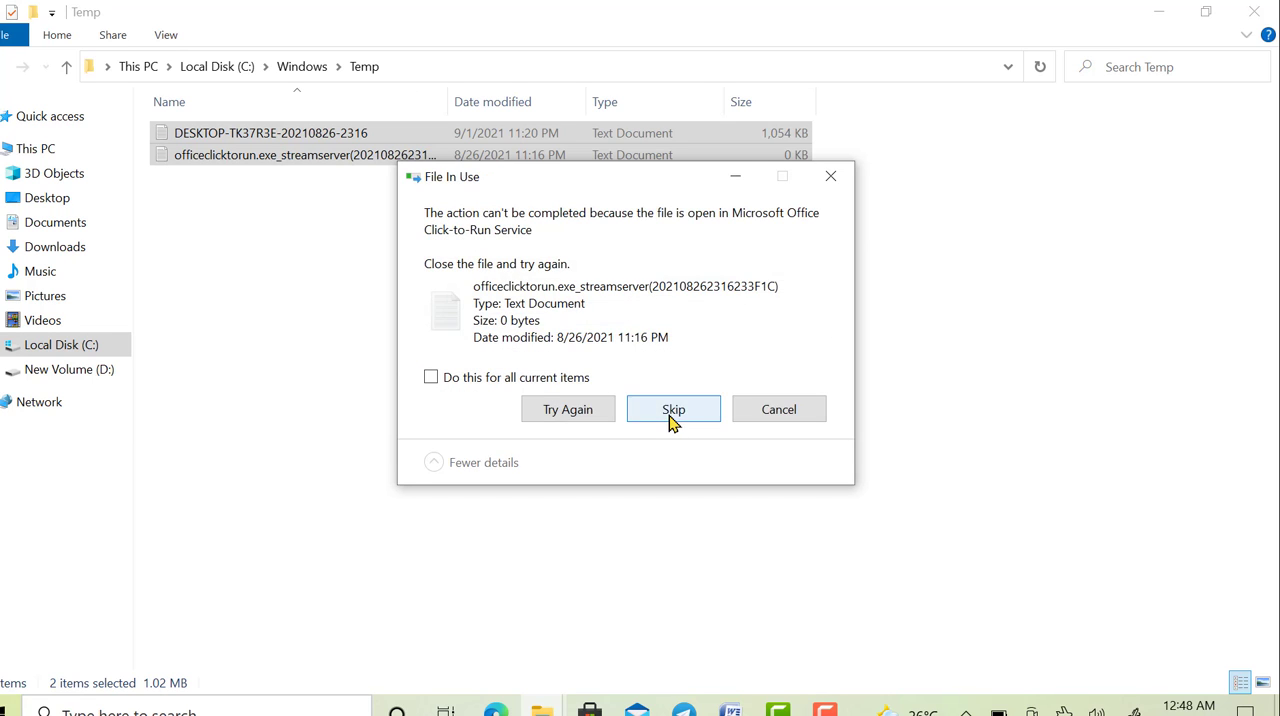
click(670, 419)
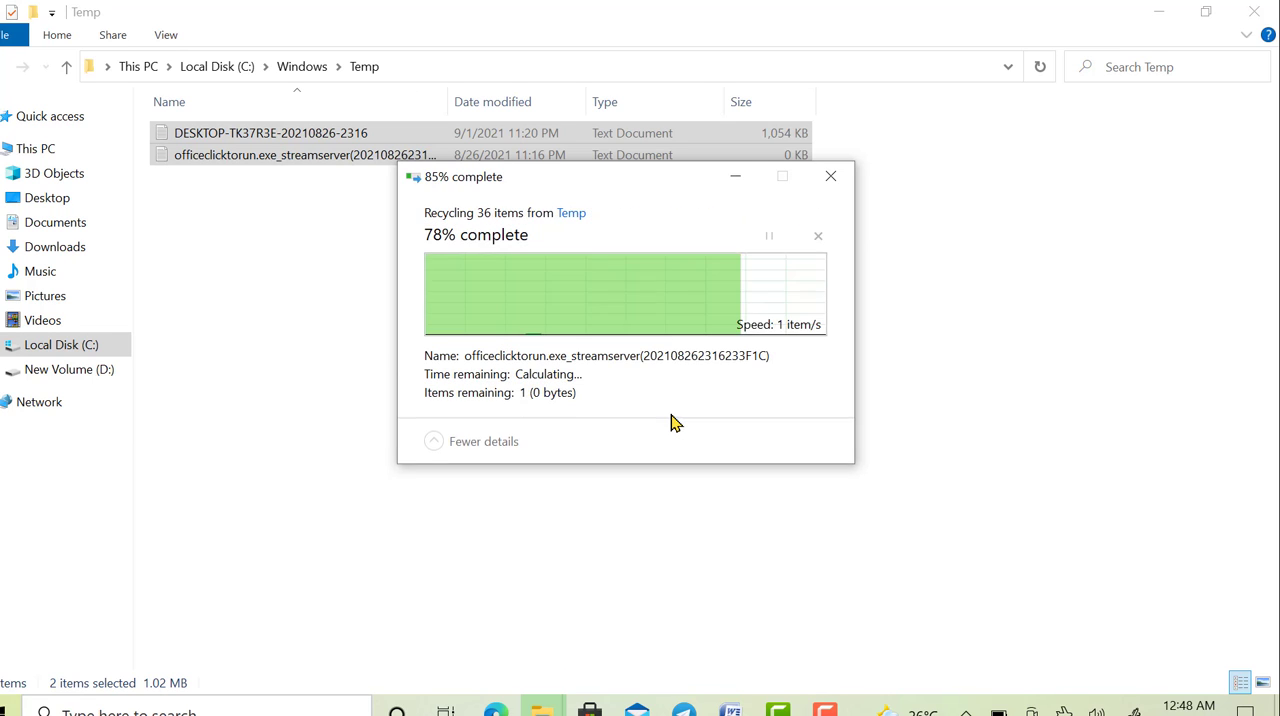
right_click(323, 163)
click(526, 274)
click(1272, 10)
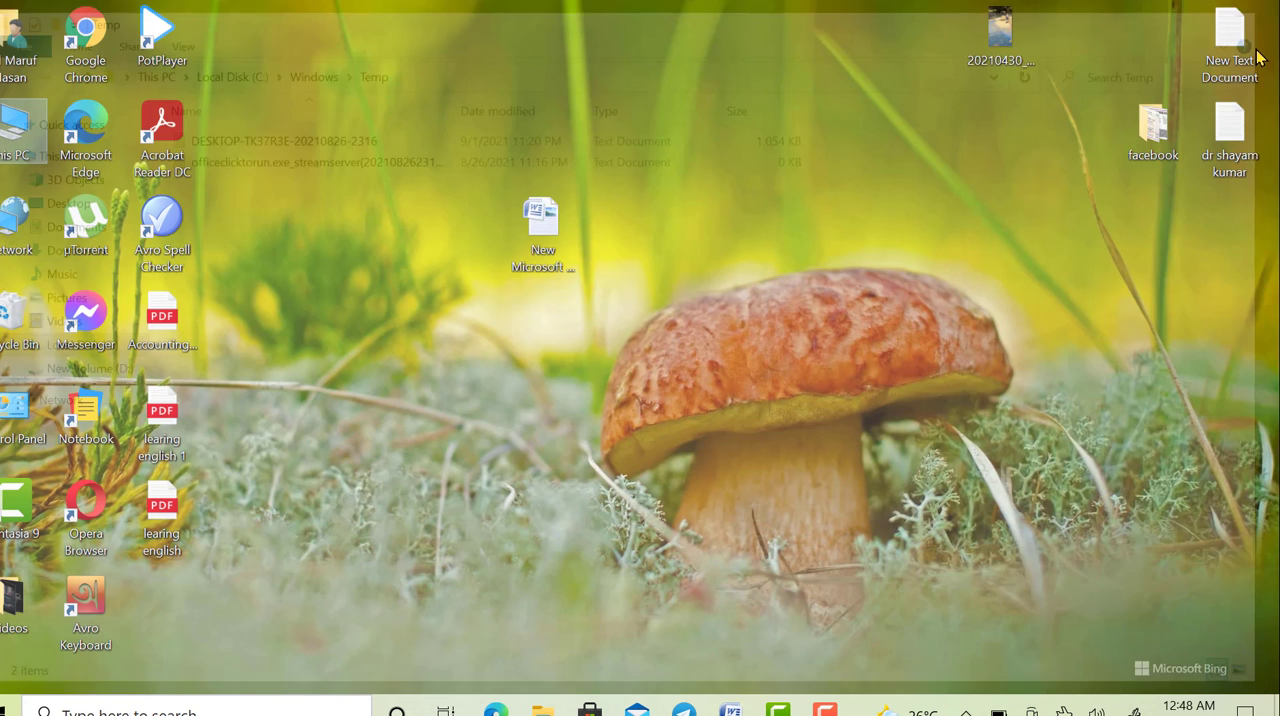
- Open the Windows Prefetch folder with the Run command prefetch and delete all the files in it
key(super+r)
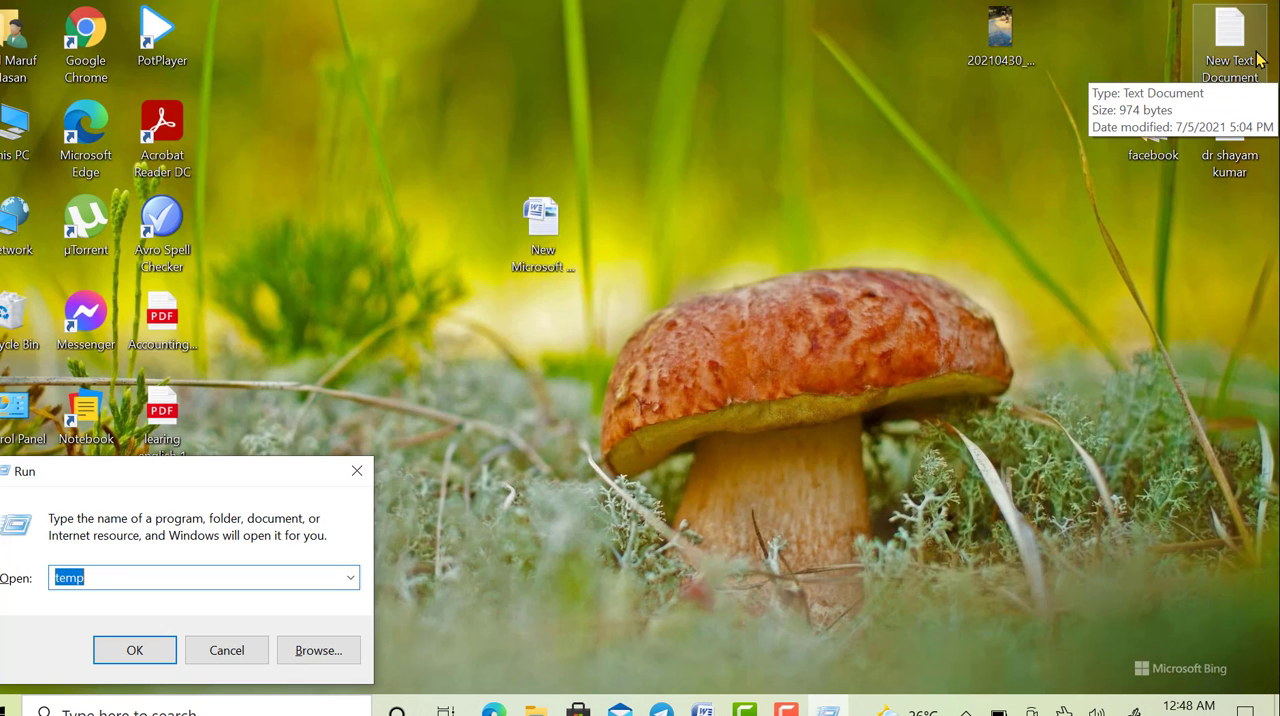
click(350, 580)
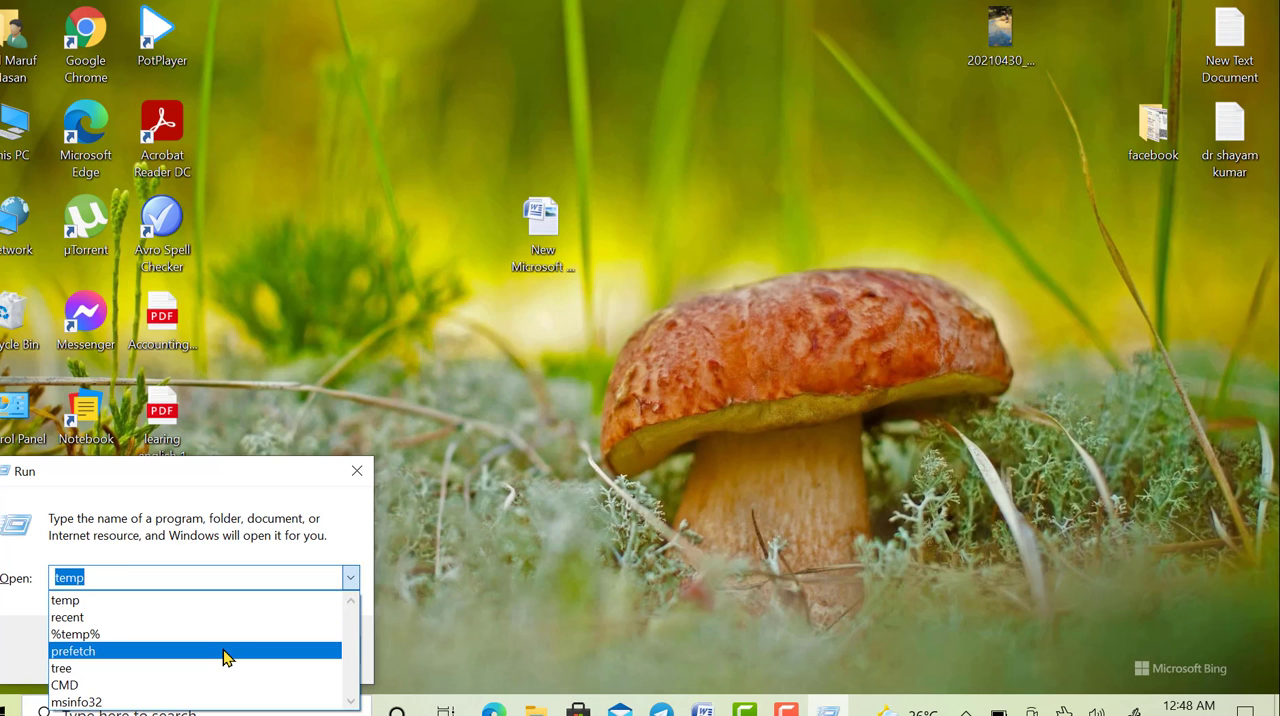
click(224, 656)
click(160, 651)
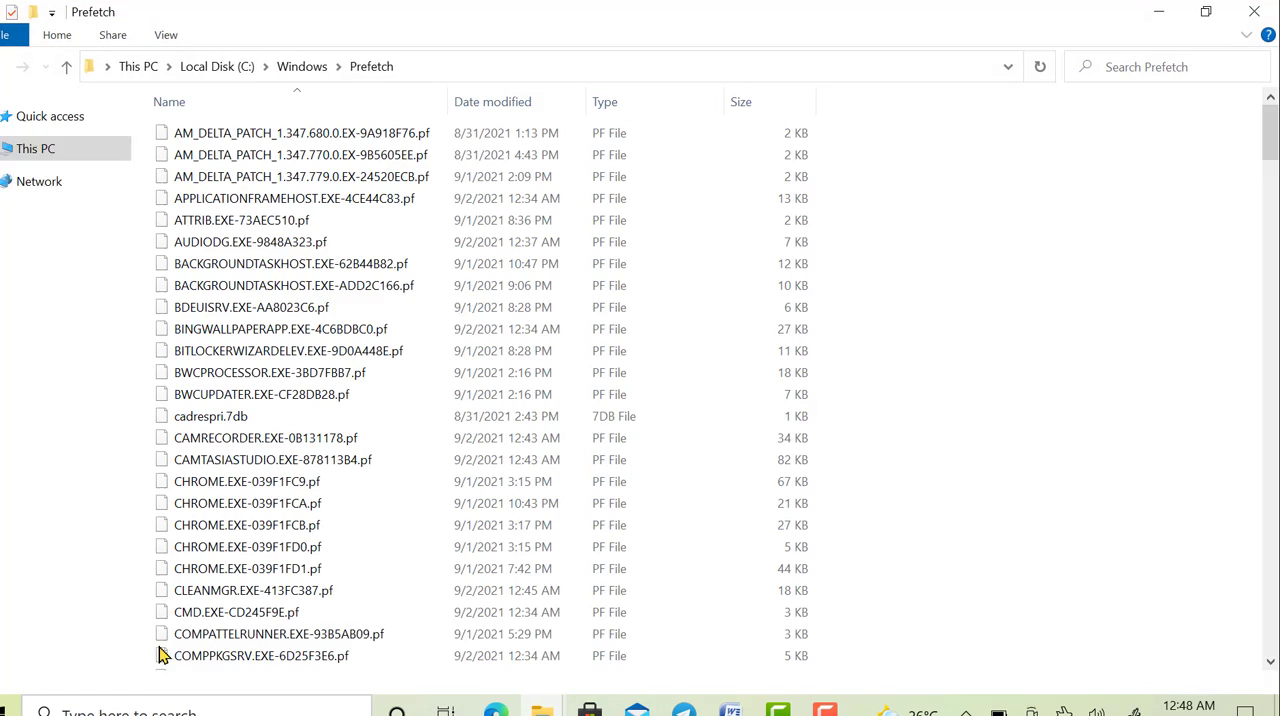
key(ctrl+a)
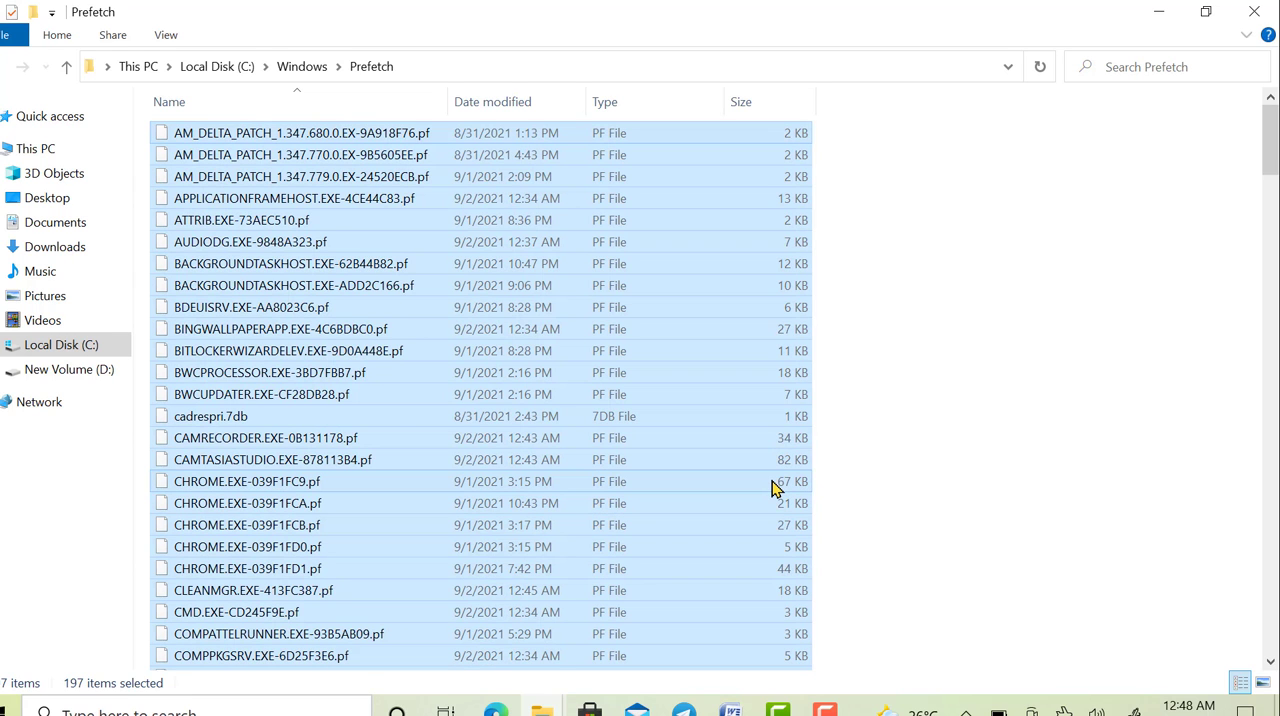
key(Delete)
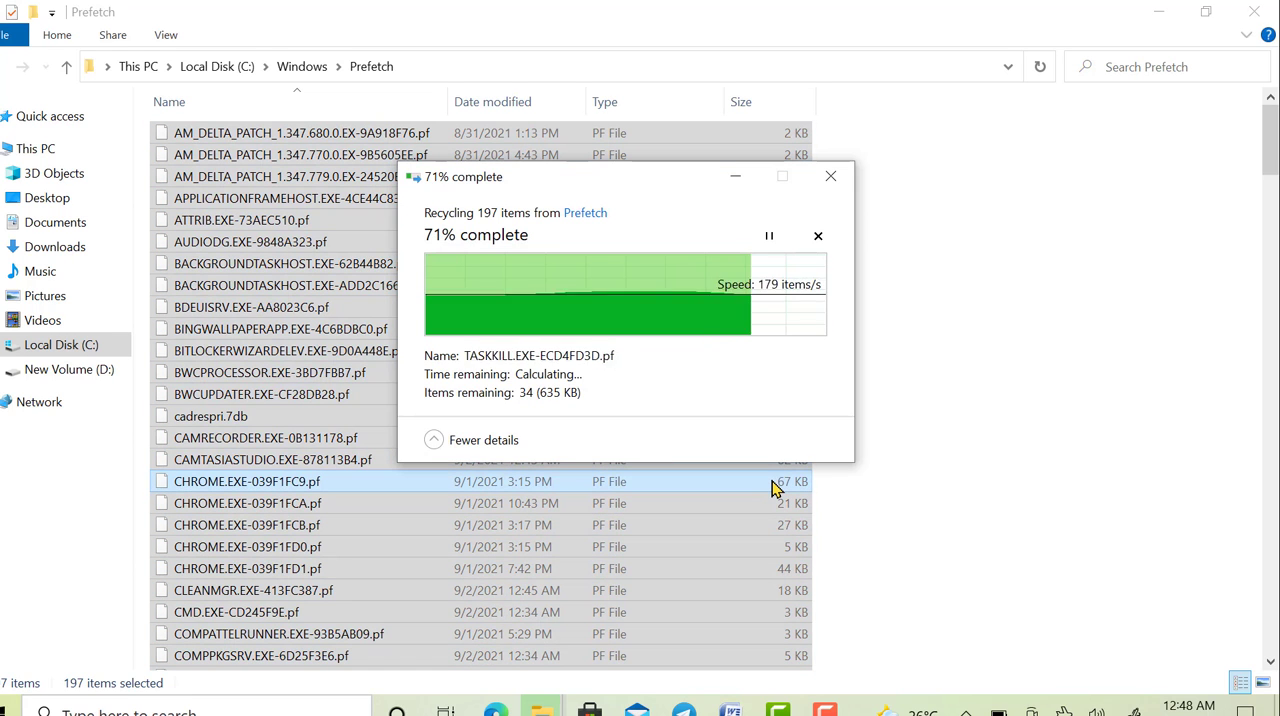
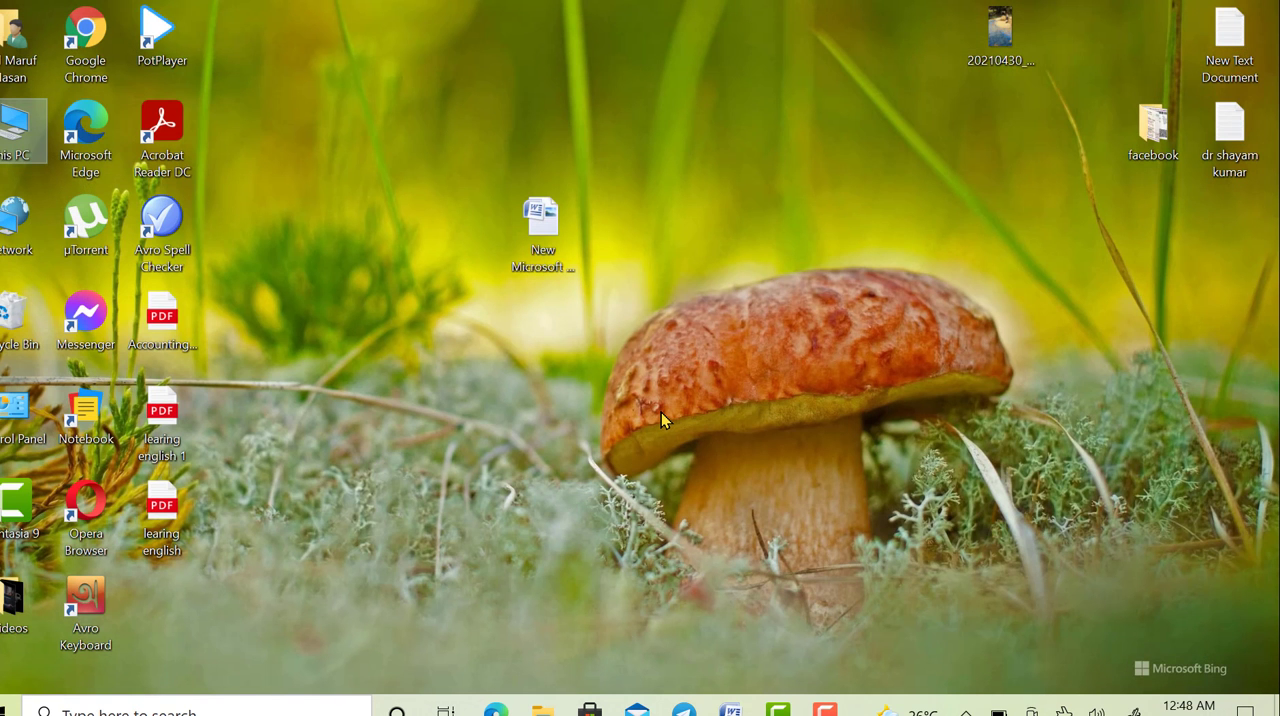
- Open the user's local Temp folder by running the earlier command %temp% from the Run dialog
key(super+r)
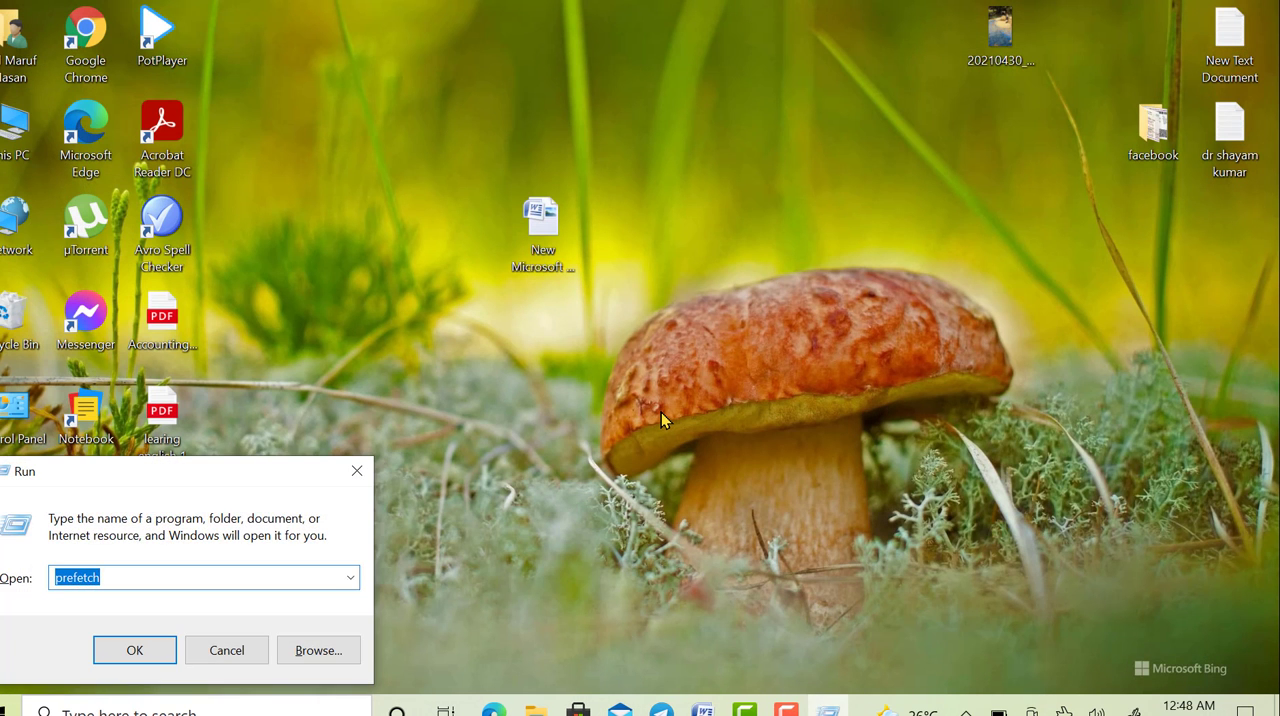
click(350, 578)
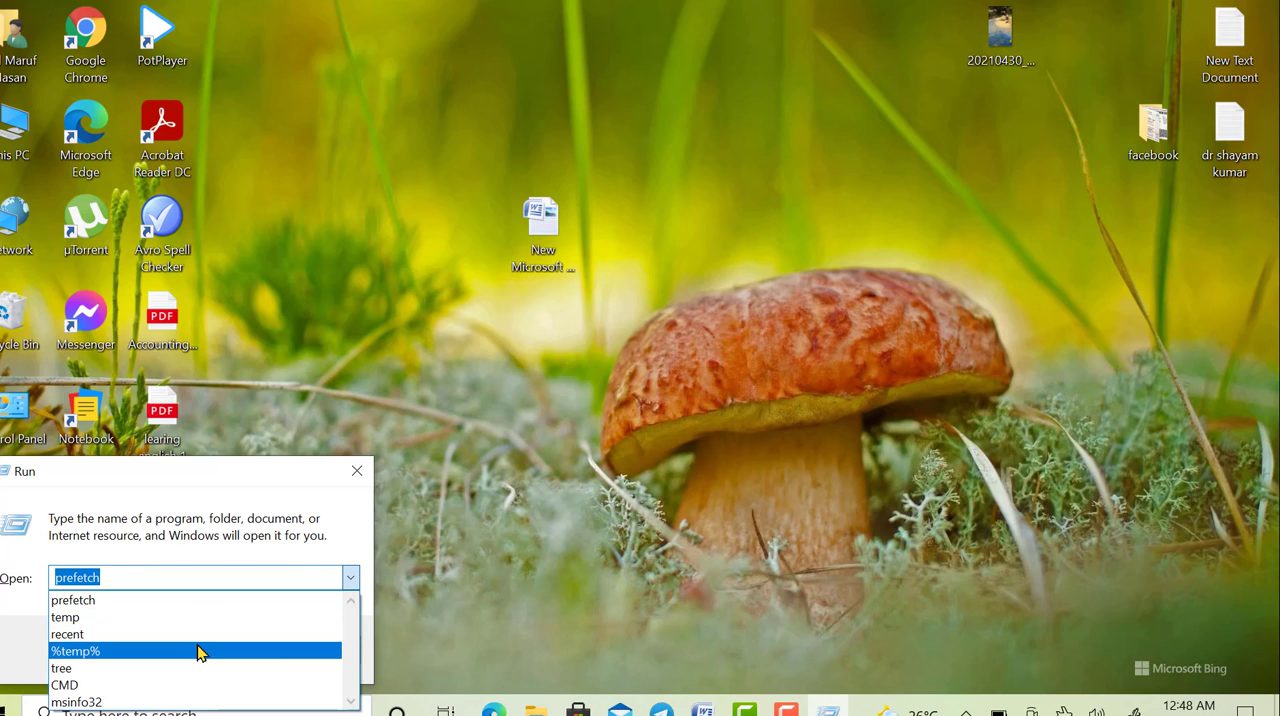
click(198, 652)
click(143, 579)
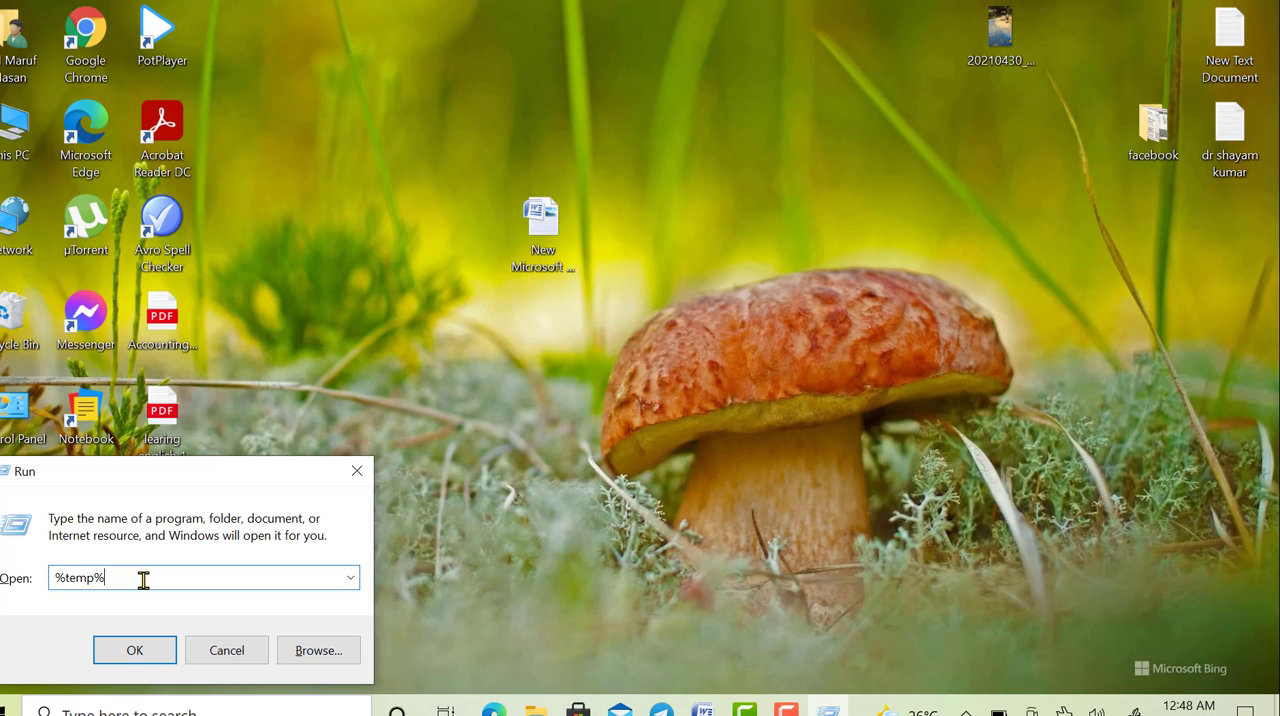
click(138, 650)
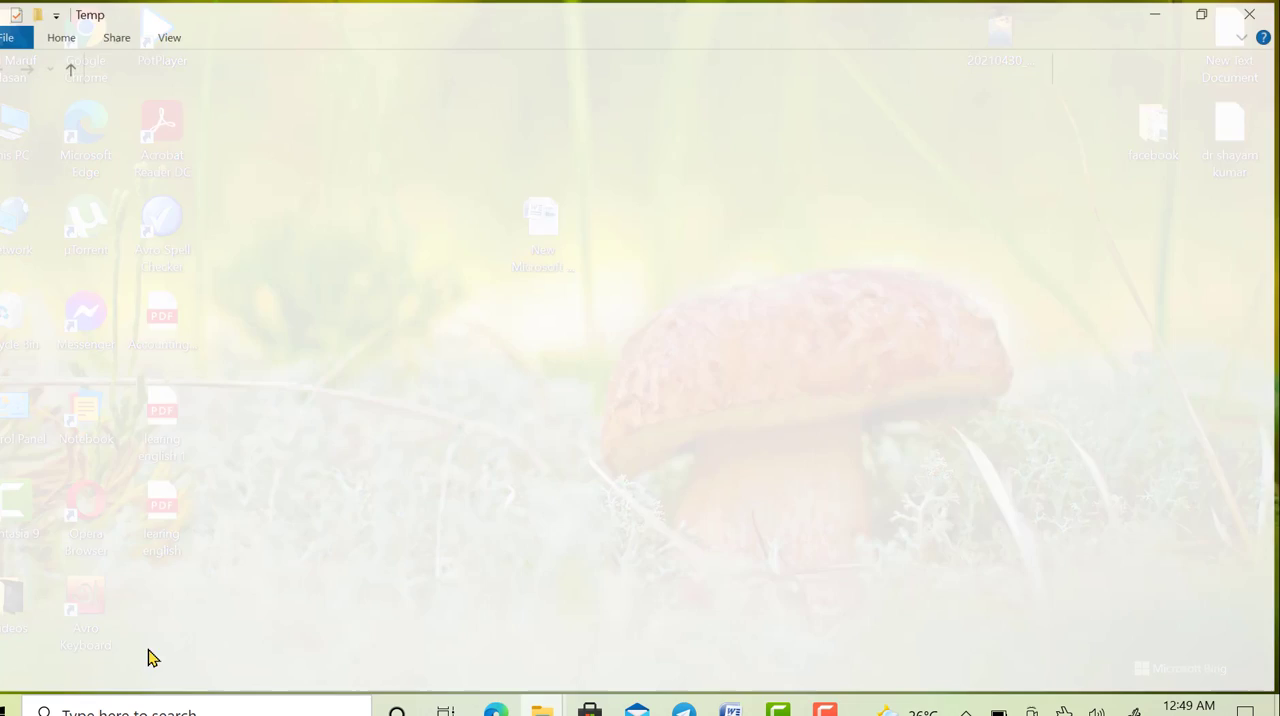
- Delete everything in the user's Temp folder, skip the CamRec0 folder that is in use, and close the window
key(ctrl+a)
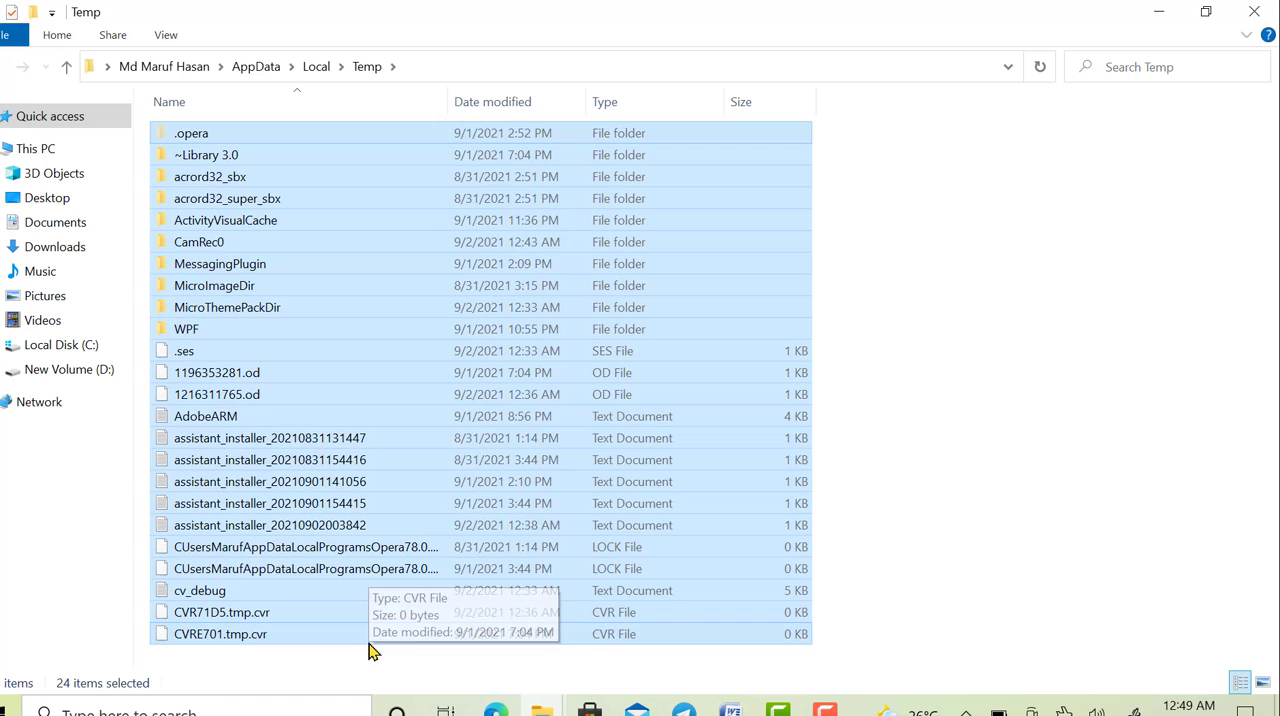
key(Delete)
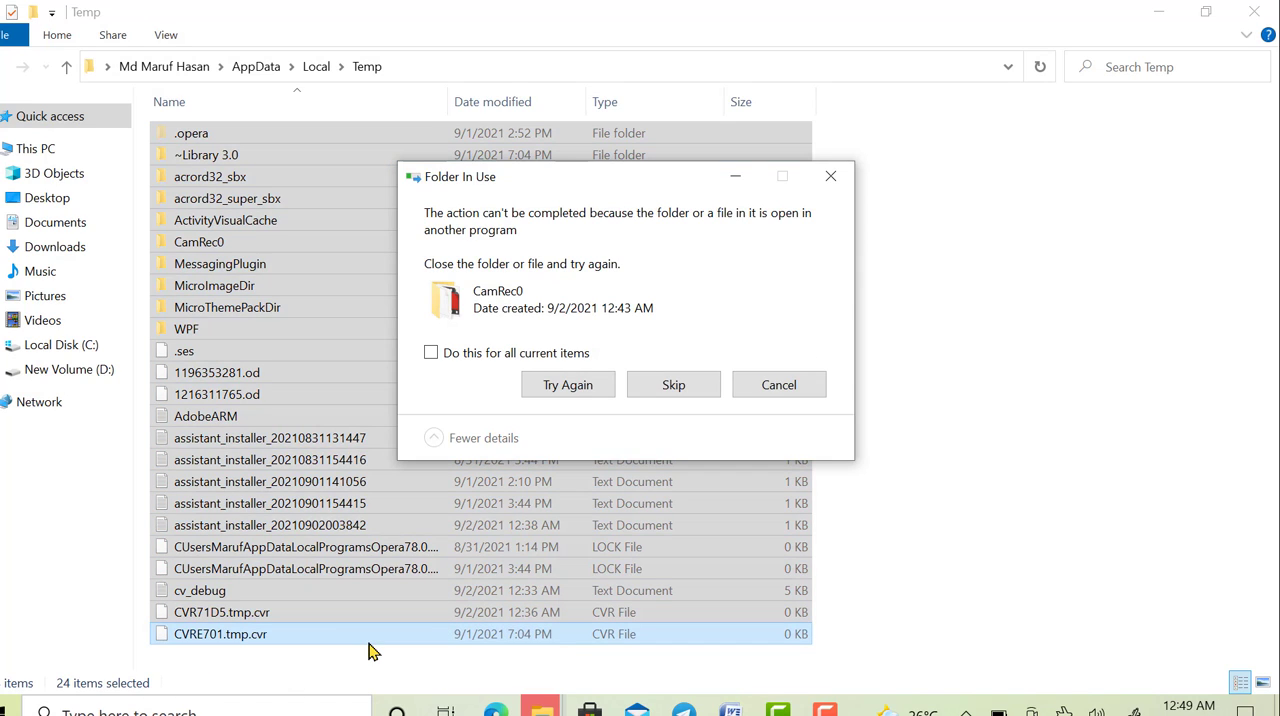
click(674, 383)
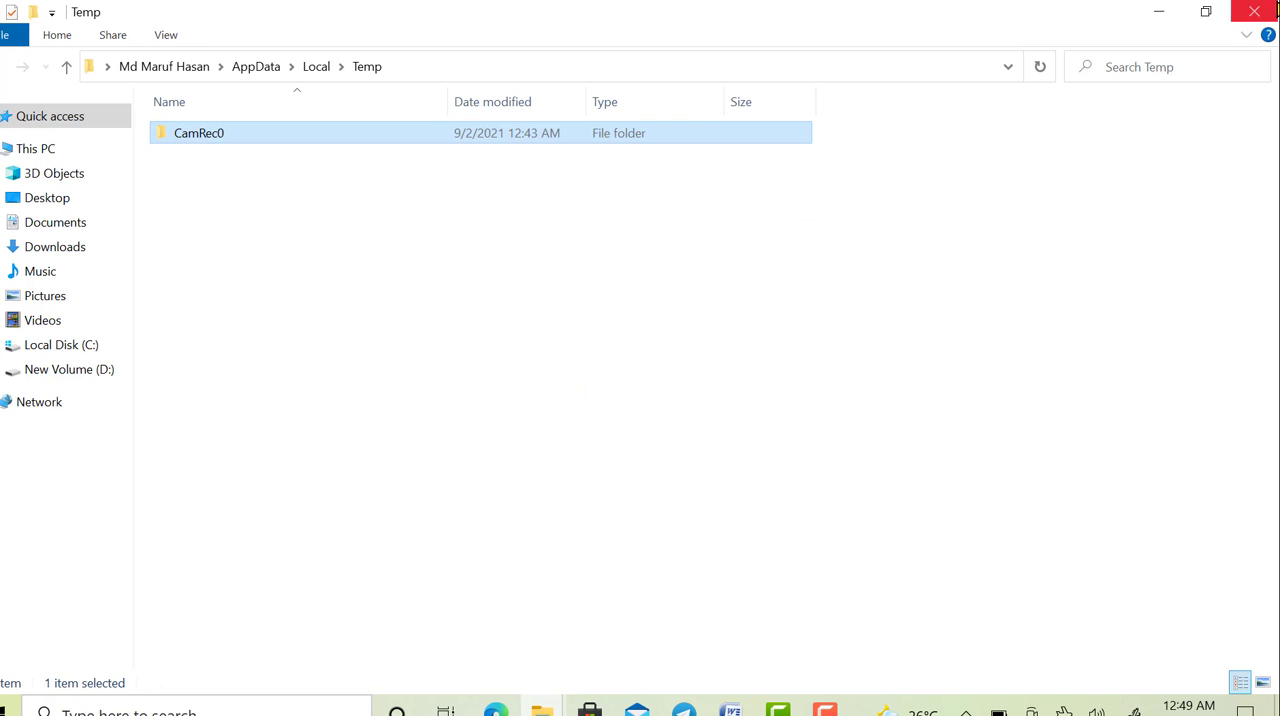
click(1254, 11)
- Empty the Recycle Bin, permanently deleting all of its items, and refresh the desktop
right_click(22, 313)
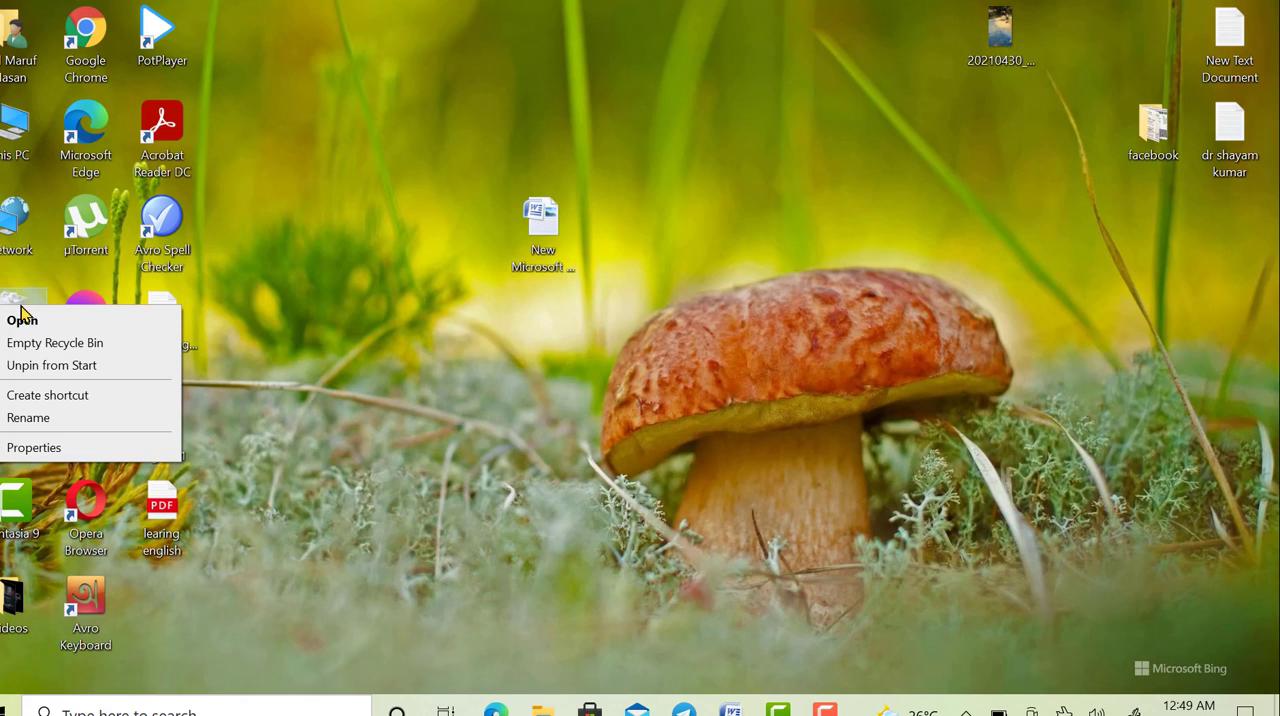
click(49, 340)
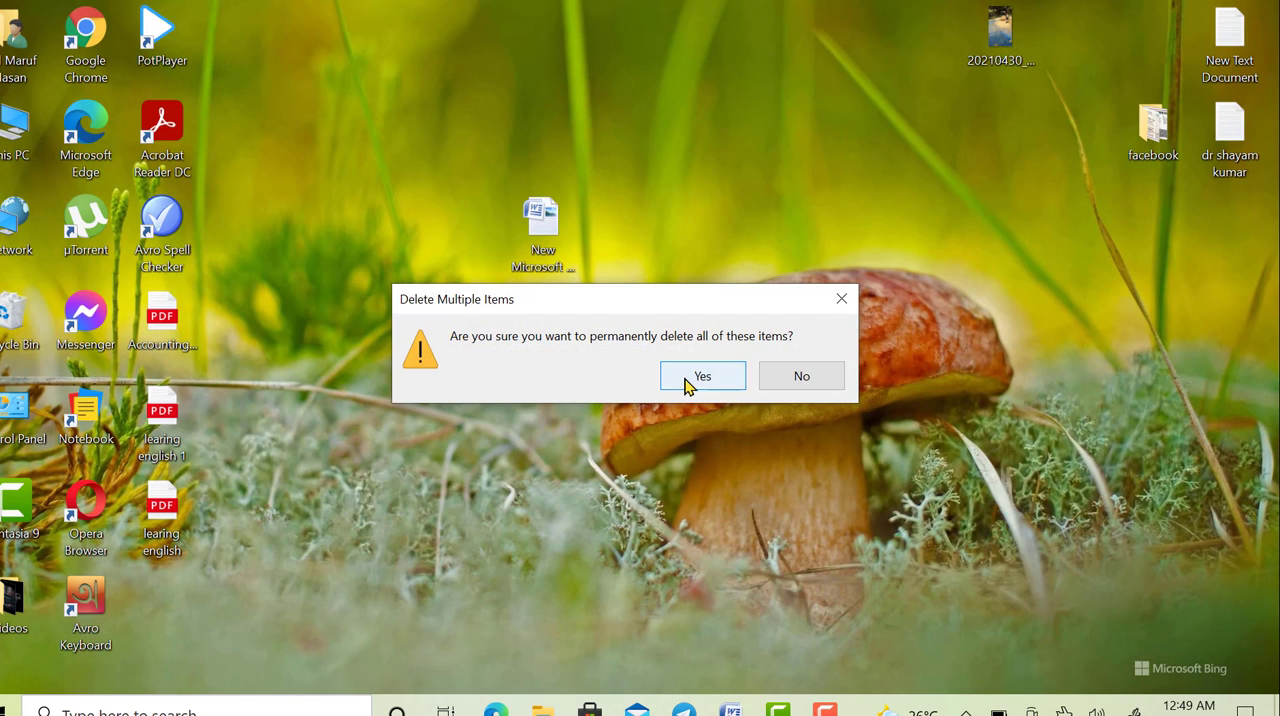
click(685, 379)
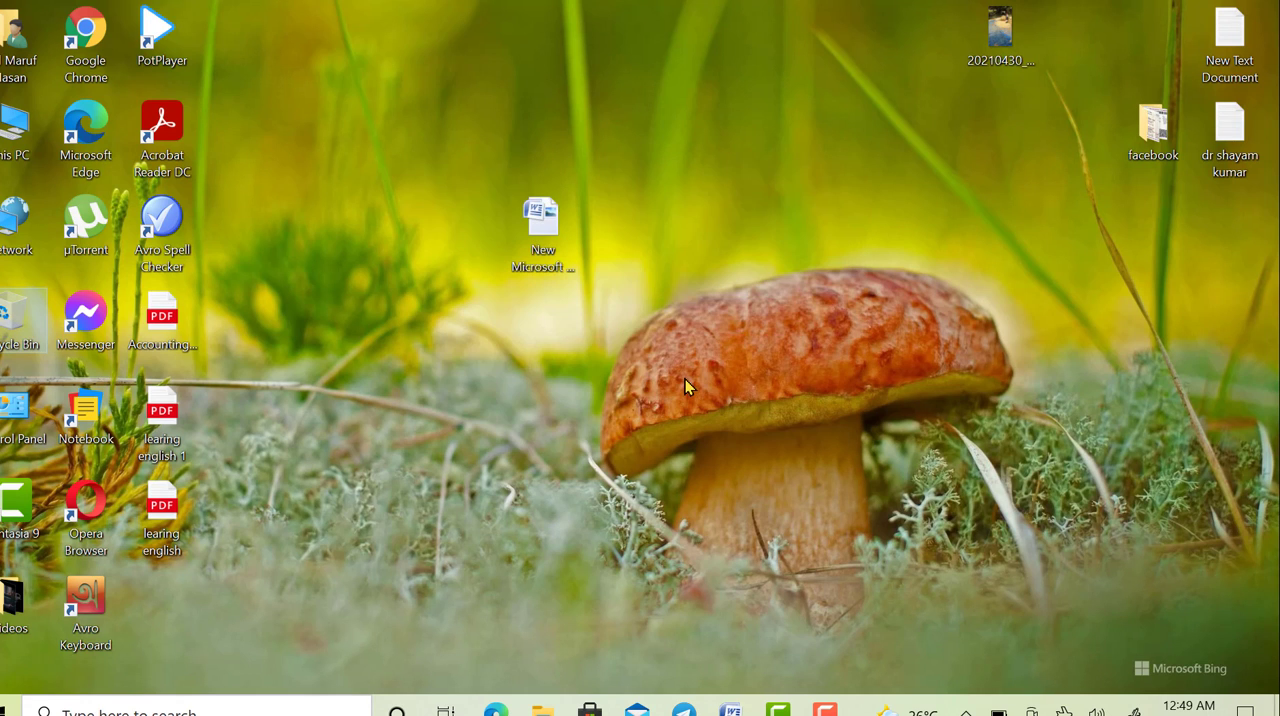
right_click(481, 351)
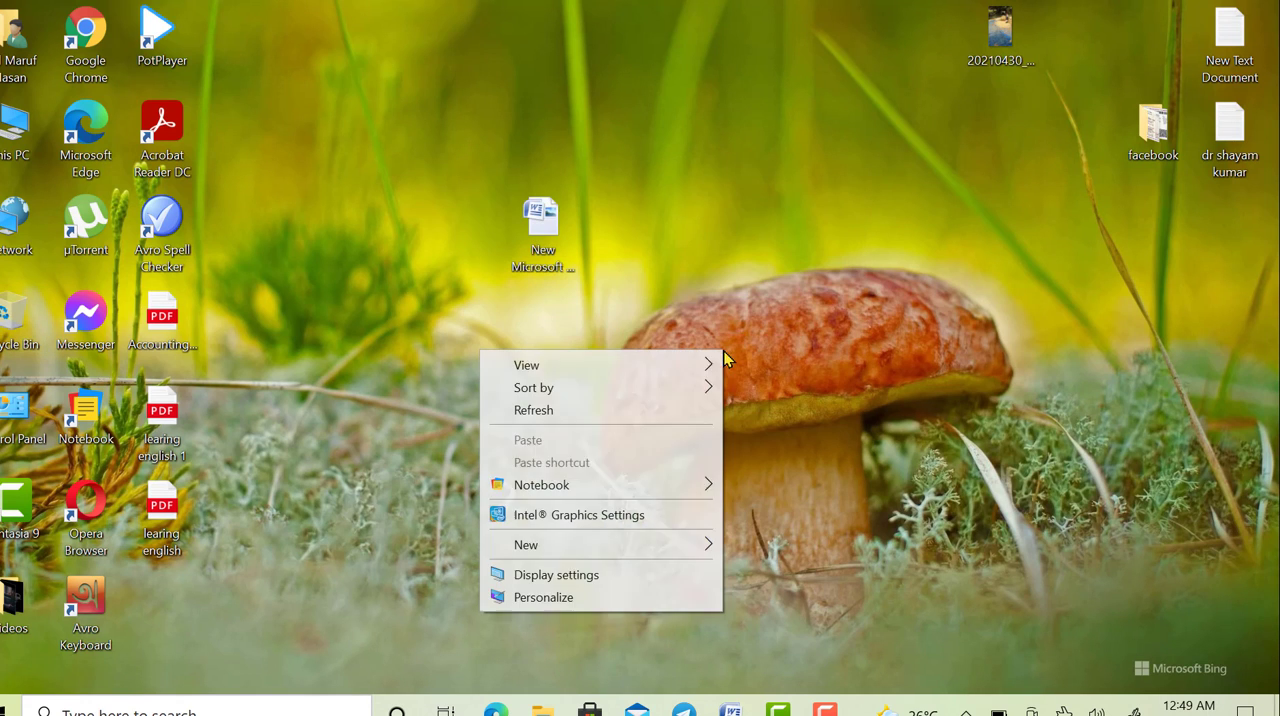
click(647, 413)
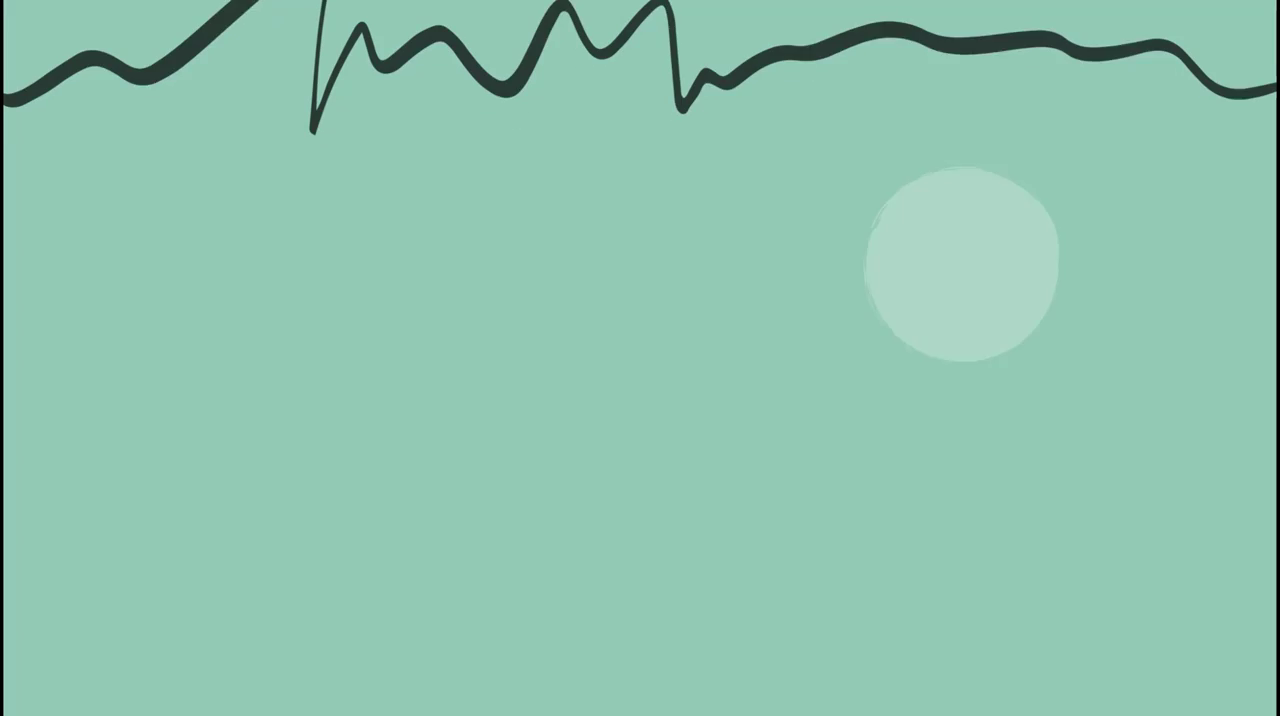